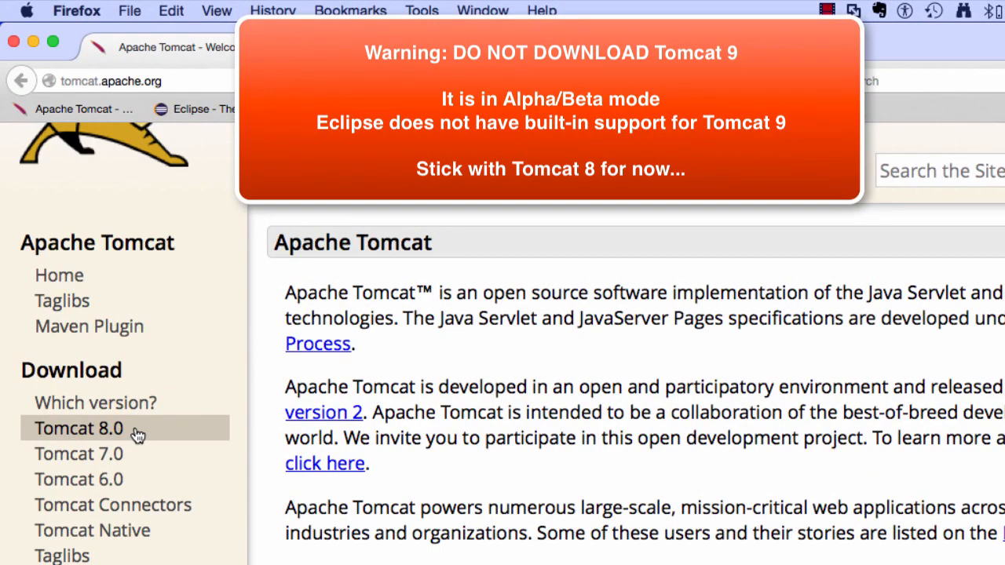
Step: Open the Tomcat 8.0 download page and find the Binary Distributions section for version 8.0.21
left_click(138, 436)
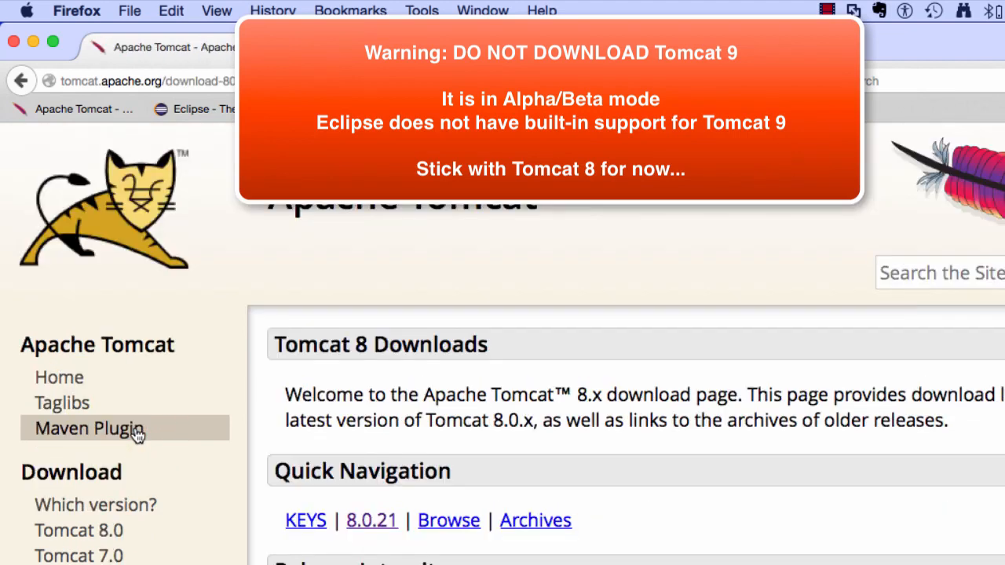
left_click(272, 344)
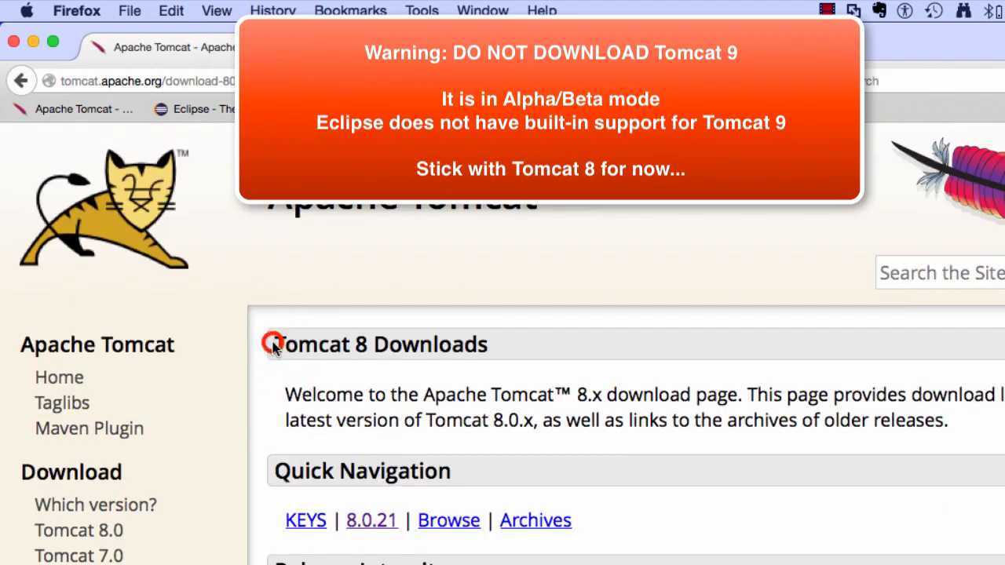
left_click_drag(272, 346, 520, 346)
left_click(372, 405)
scroll(373, 406, "down", 10)
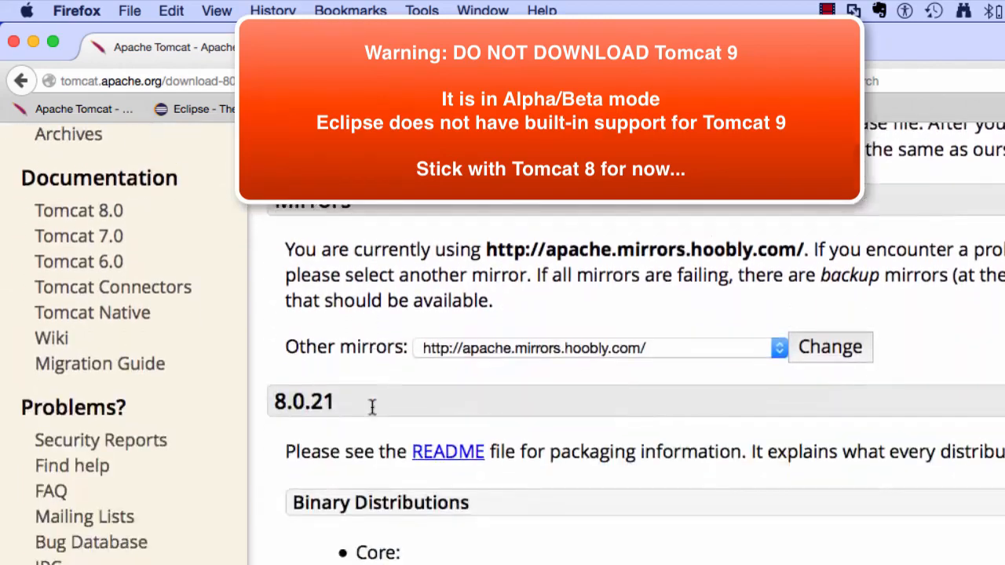
scroll(372, 406, "down", 10)
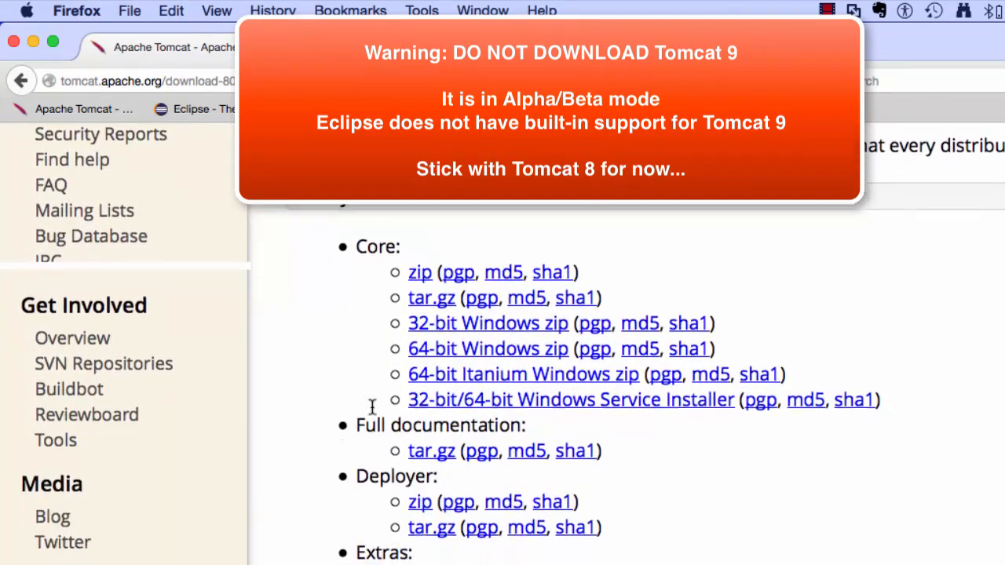
left_click(482, 199)
left_click_drag(483, 201, 291, 205)
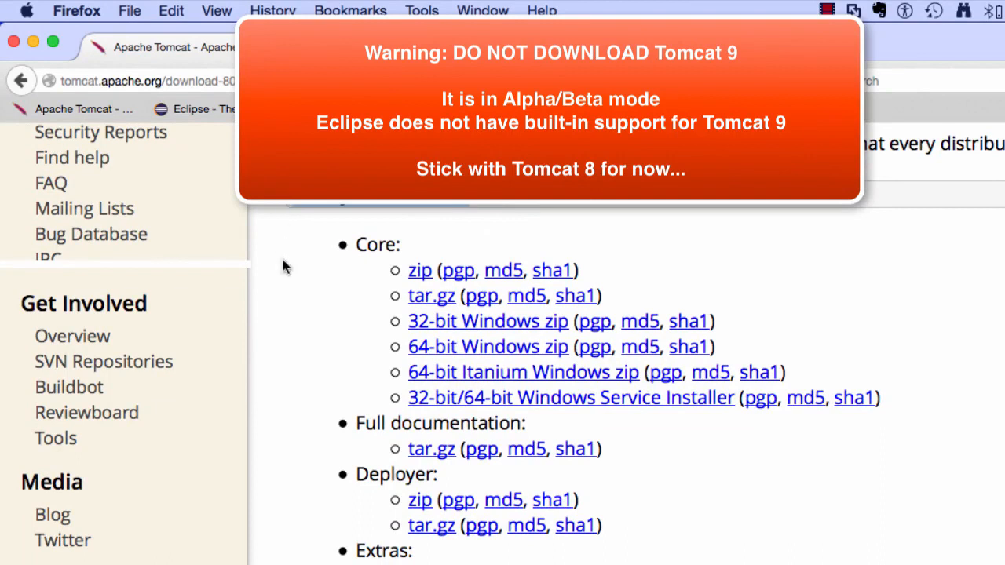
Step: Download the Core tar.gz distribution and save apache-tomcat-8.0.21.tar.gz to disk
left_click(287, 290)
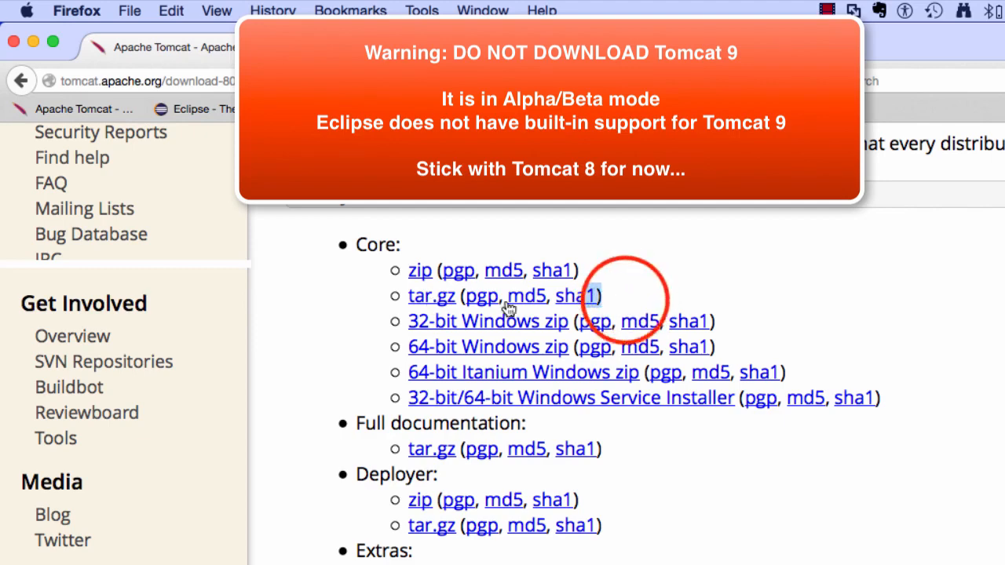
left_click_drag(637, 308, 408, 309)
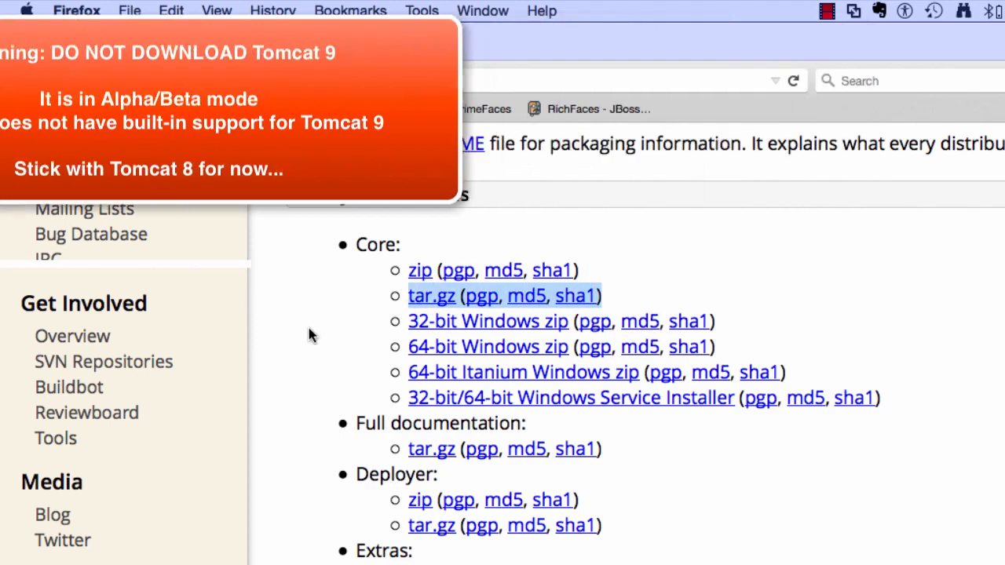
left_click(309, 335)
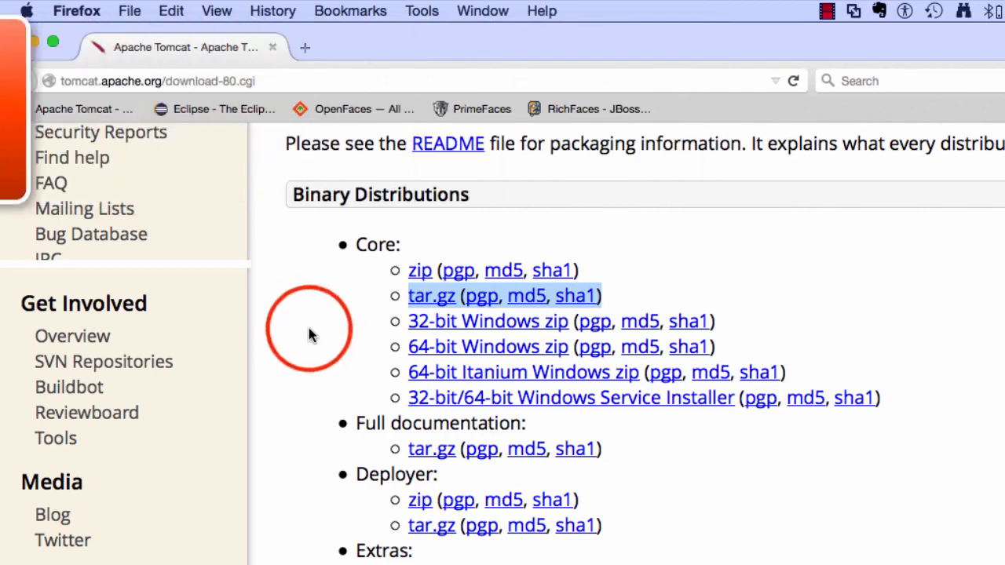
left_click(424, 303)
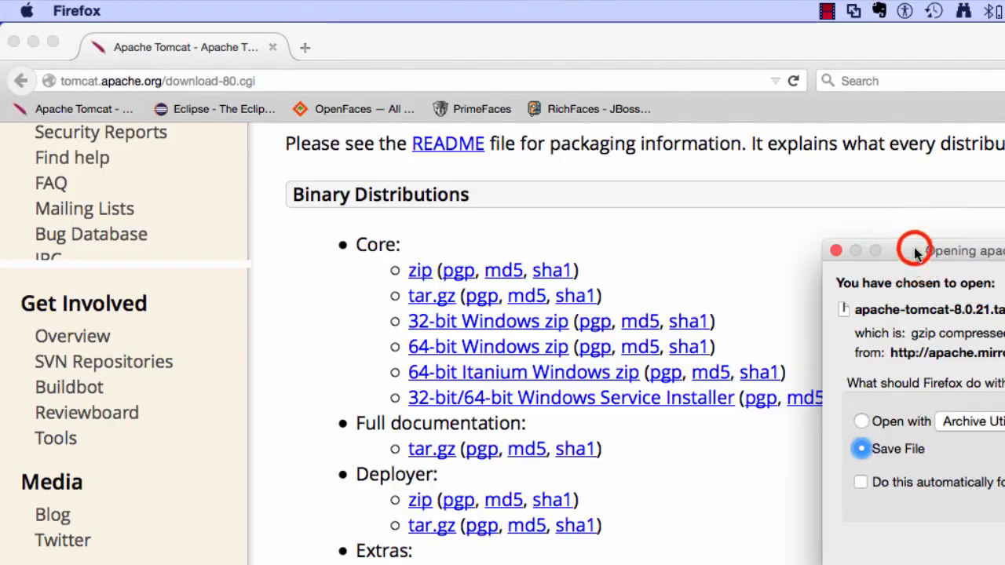
left_click_drag(915, 250, 701, 177)
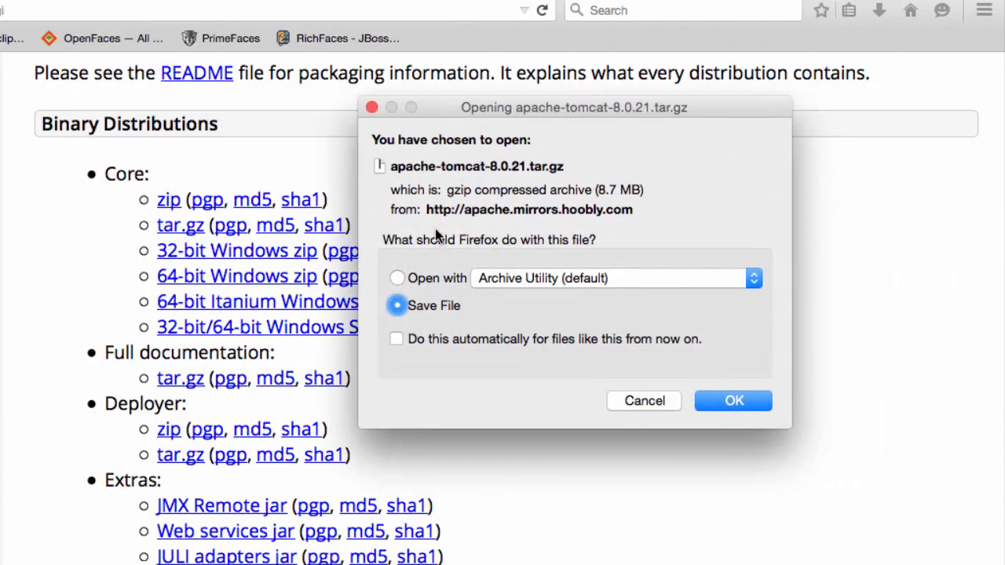
left_click(733, 401)
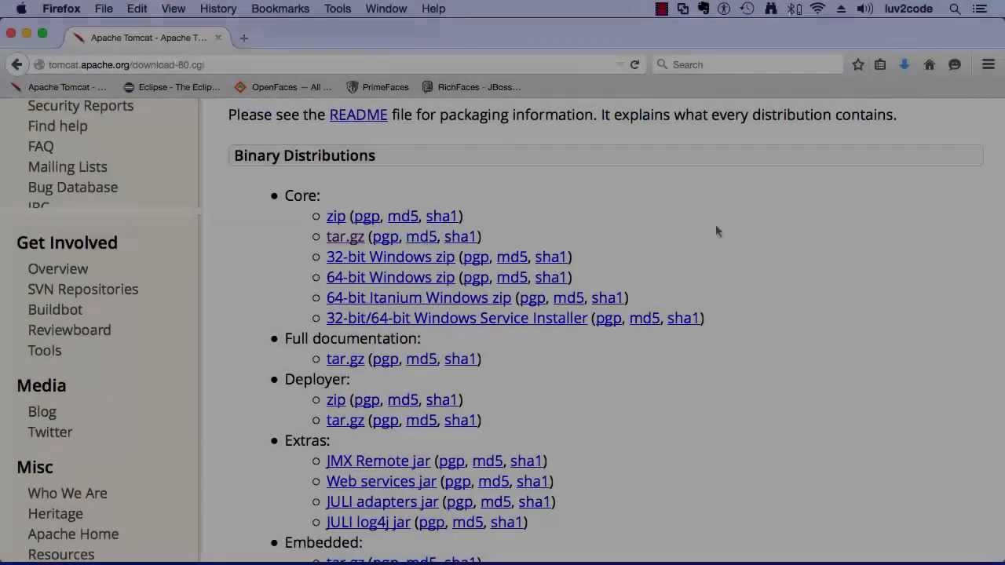
Step: Switch to Finder and open the Downloads folder
mouse_move(323, 549)
left_click(47, 551)
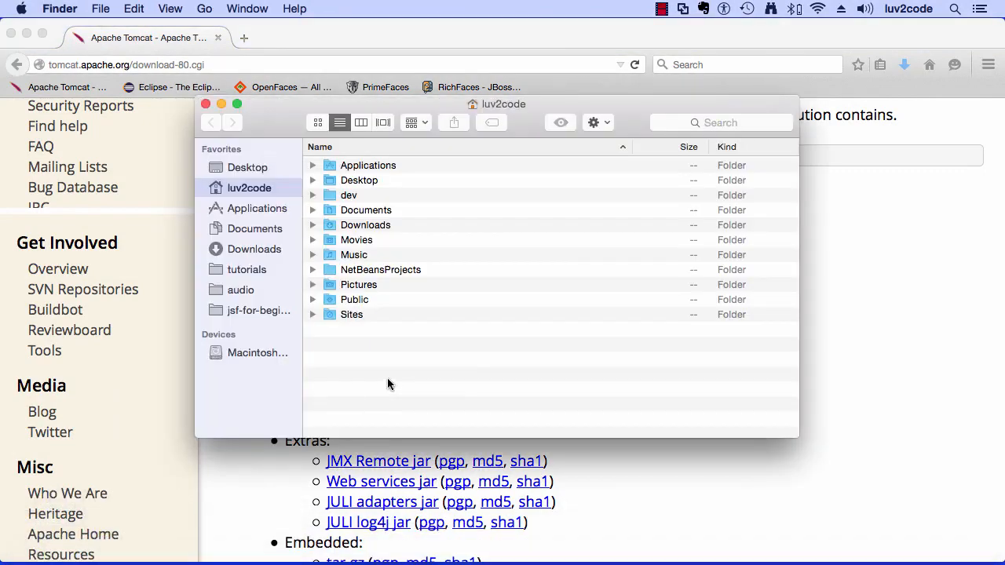
left_click(445, 362)
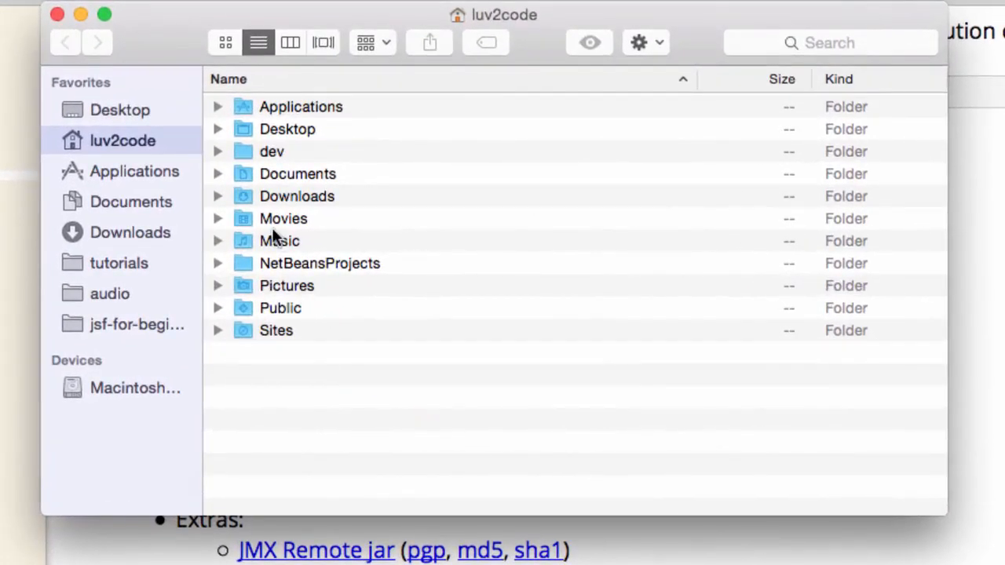
left_click(126, 232)
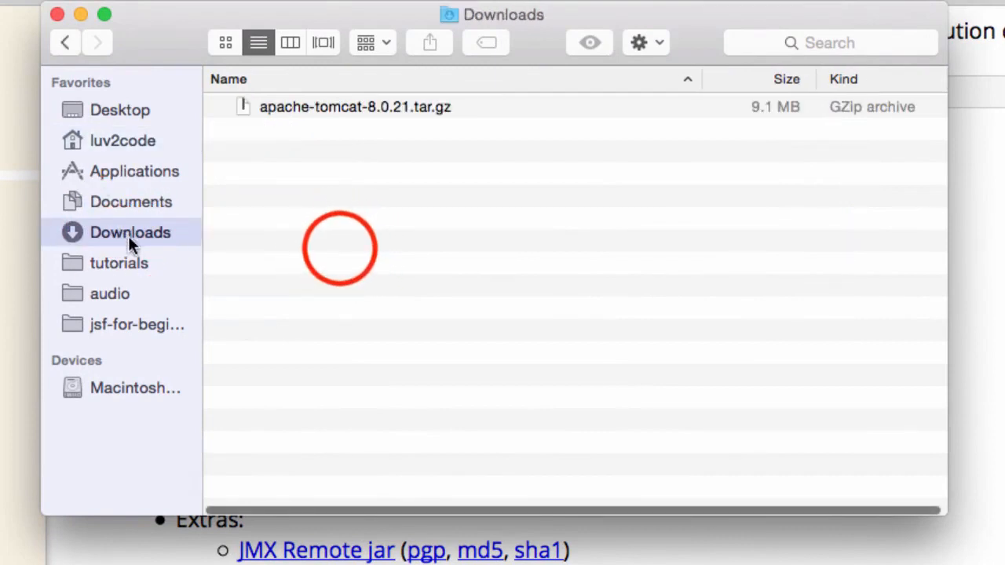
Step: Unpack the apache-tomcat-8.0.21.tar.gz archive in the Downloads folder
left_click(368, 110)
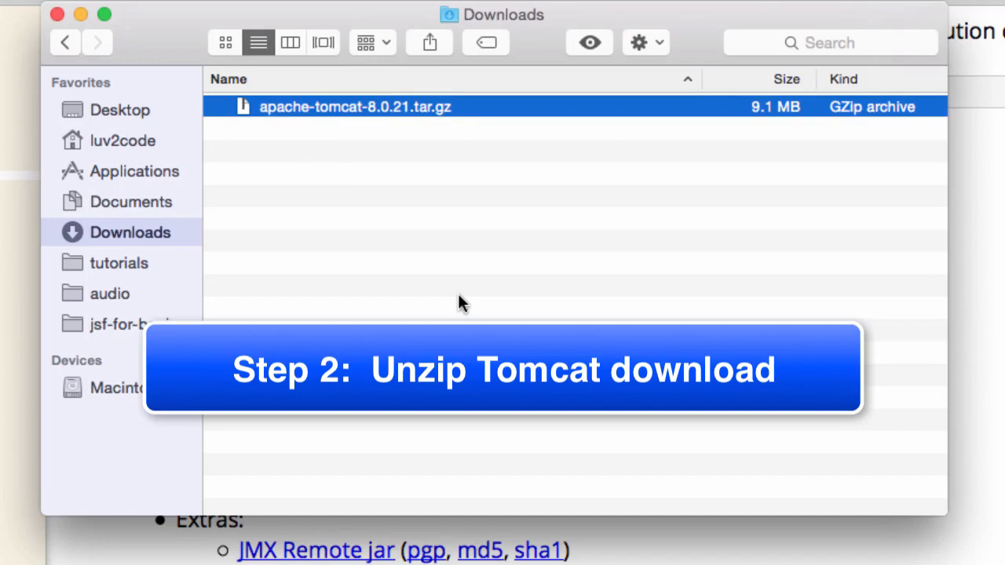
left_click(265, 208)
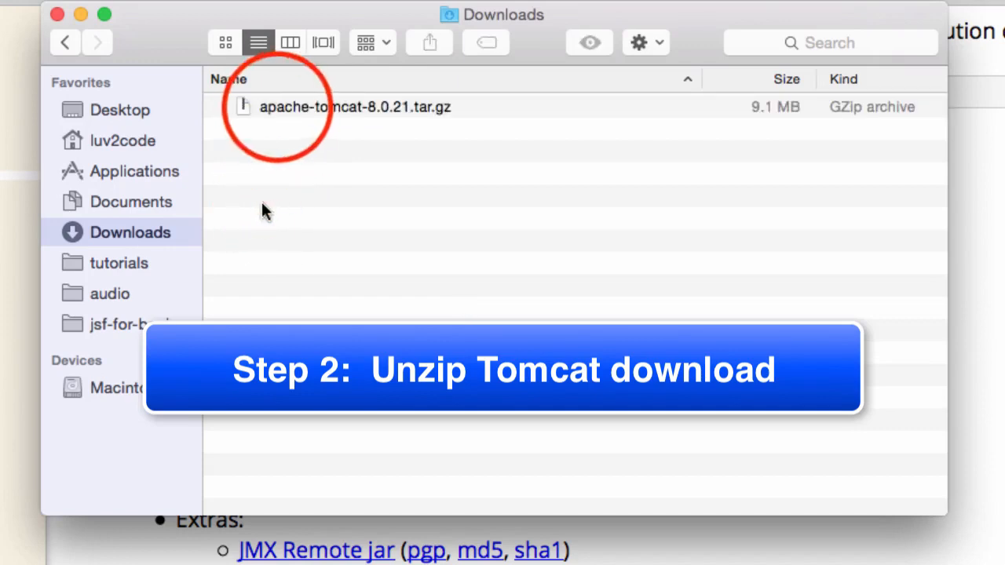
left_click(276, 108)
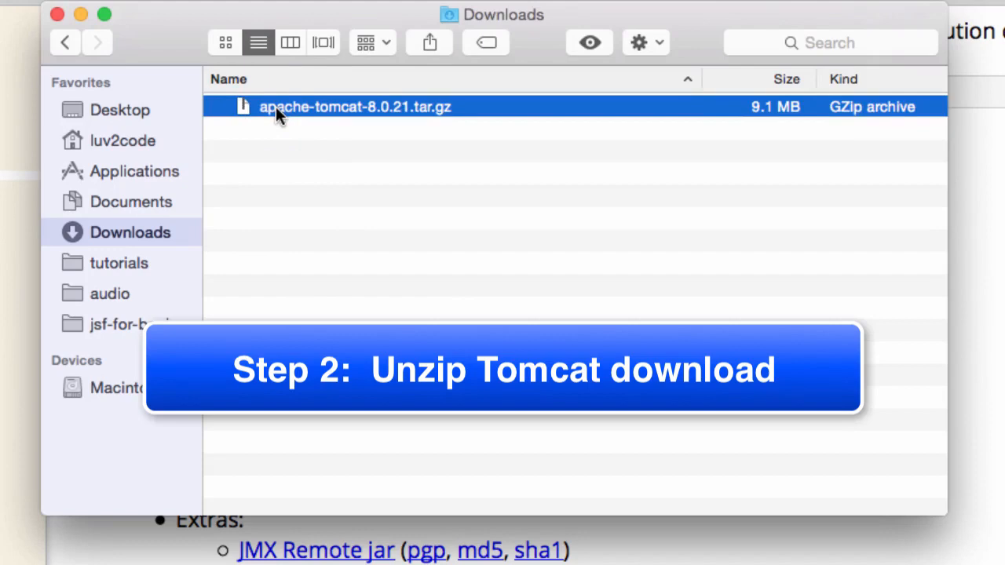
double_click(245, 110)
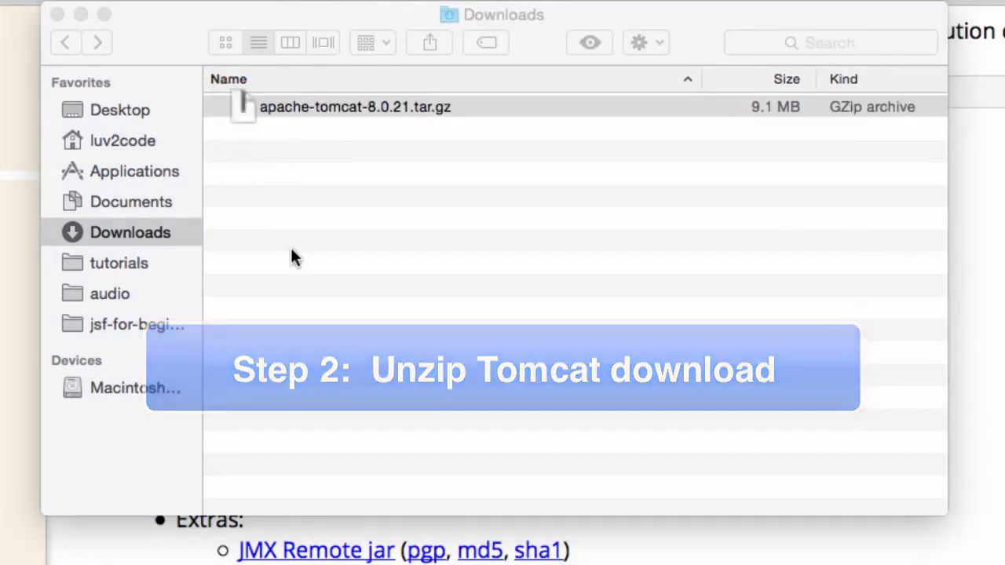
Step: Expand the extracted apache-tomcat-8.0.21 folder to examine its contents, and collapse it again
left_click(207, 112)
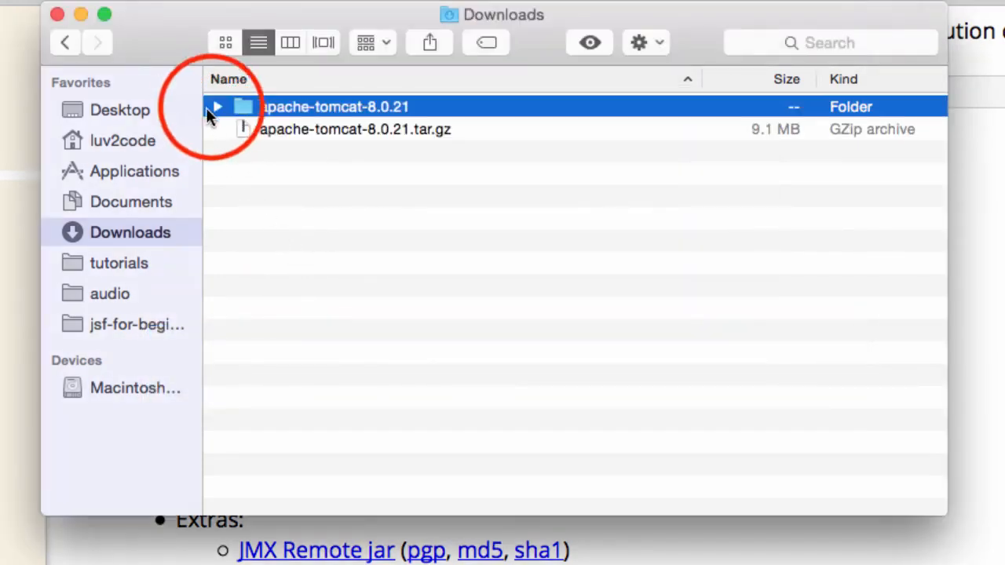
left_click(213, 107)
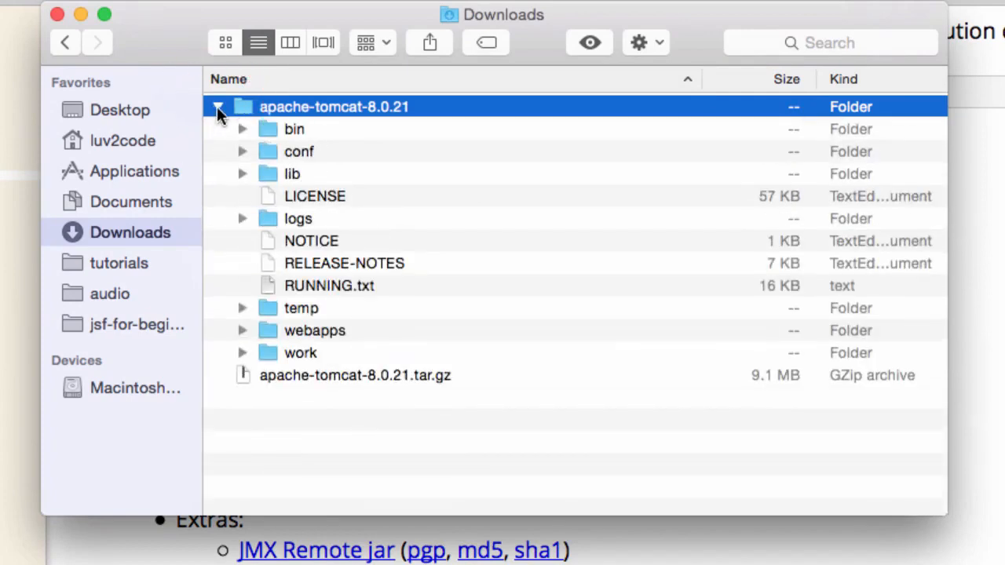
left_click(217, 108)
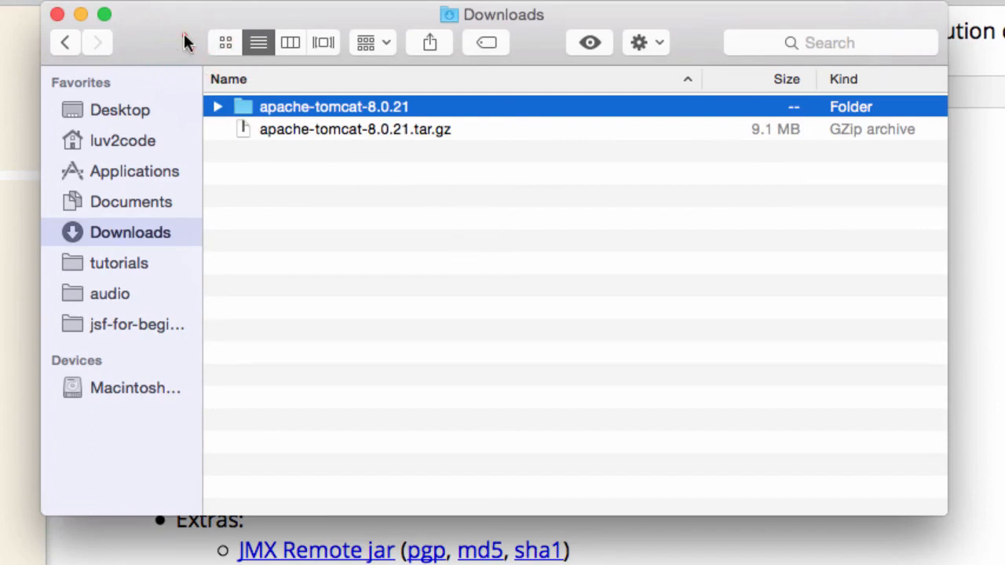
Step: Move the Downloads window up and shorten it to free space beneath it
left_click_drag(183, 33, 148, 0)
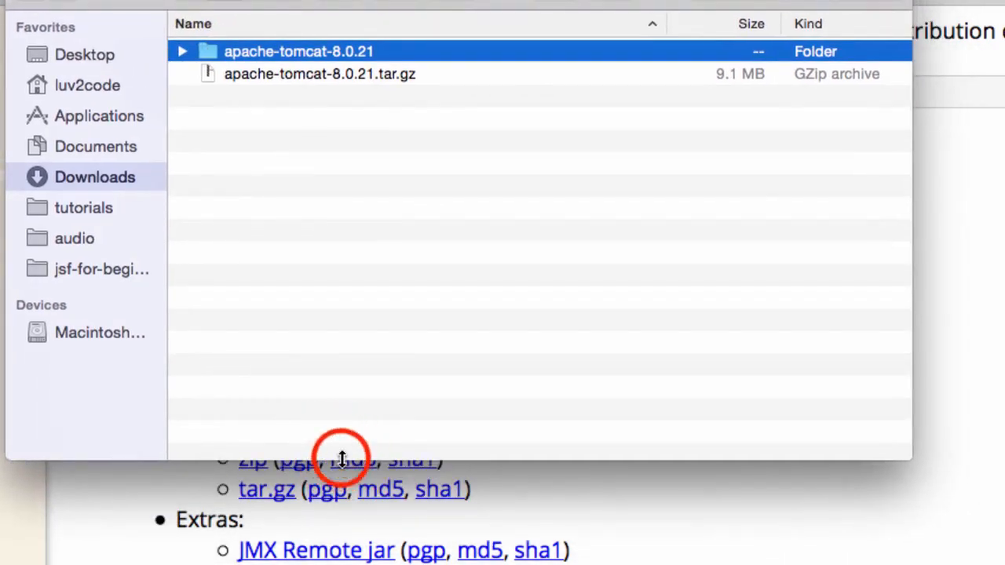
left_click_drag(341, 457, 355, 227)
left_click(331, 259)
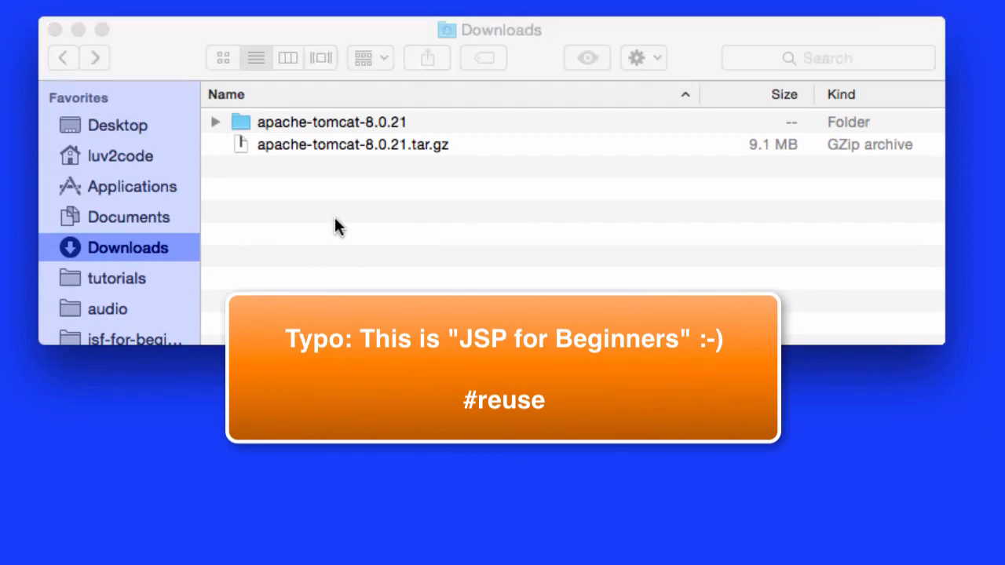
Step: Open a second Finder window on the home folder and place it directly beneath the Downloads window
key("super+n")
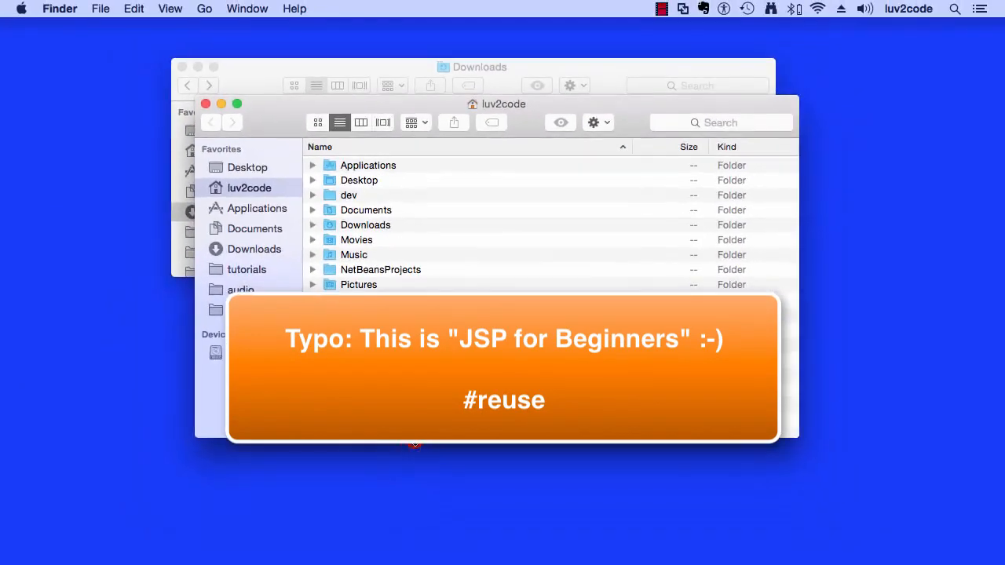
left_click_drag(292, 123, 270, 318)
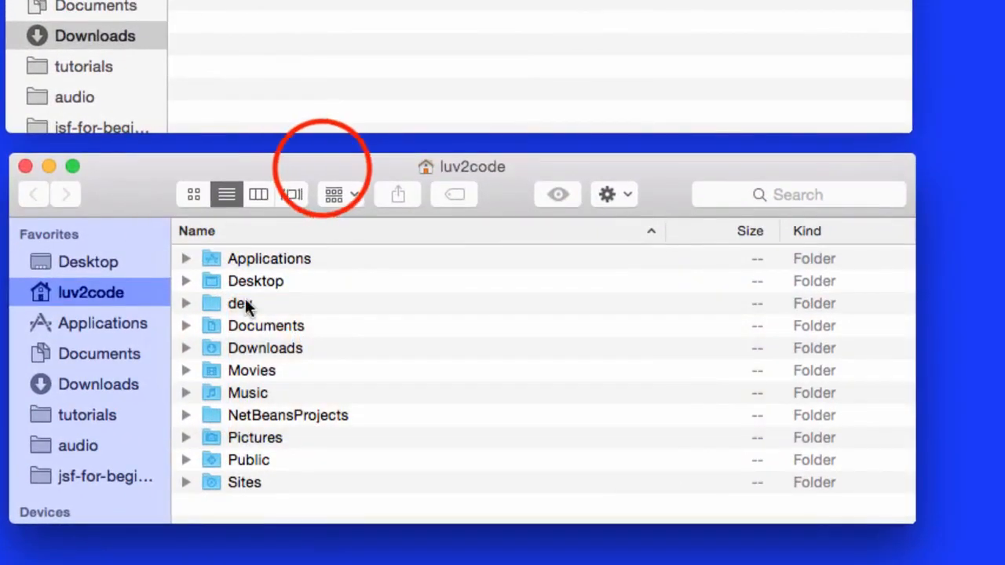
left_click_drag(322, 169, 323, 157)
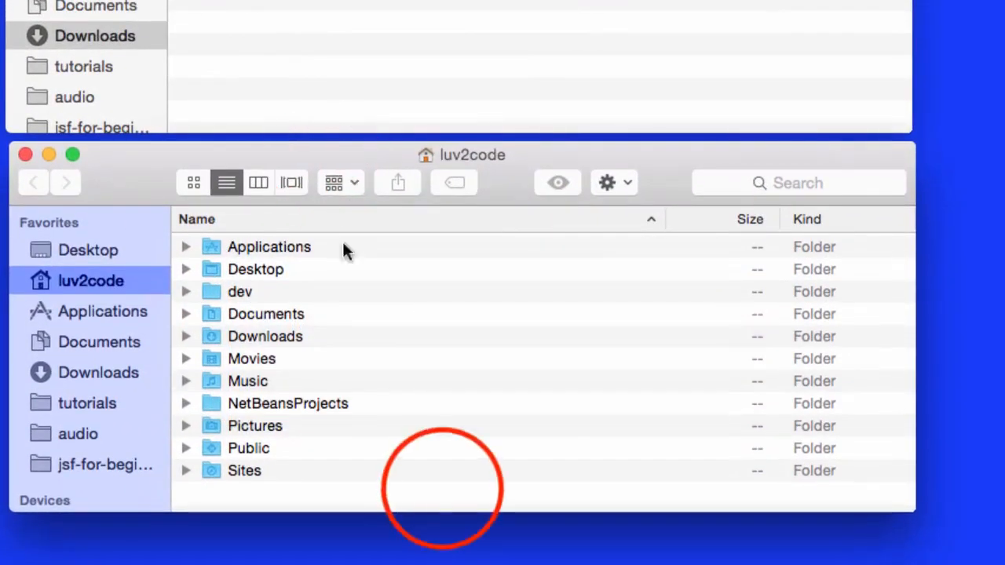
Step: Create a new folder named jsf-for-beginners in the home folder
right_click(441, 487)
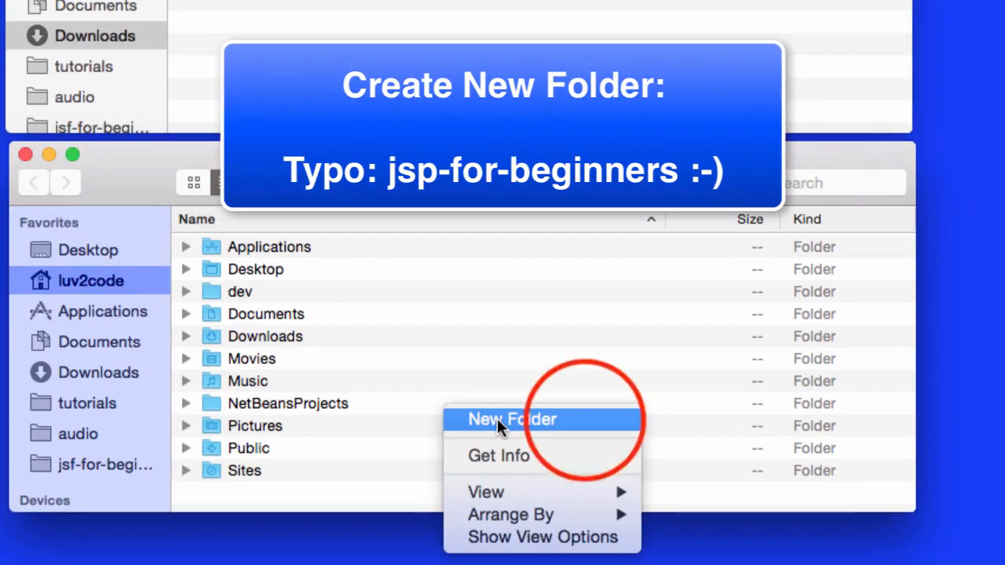
left_click(586, 422)
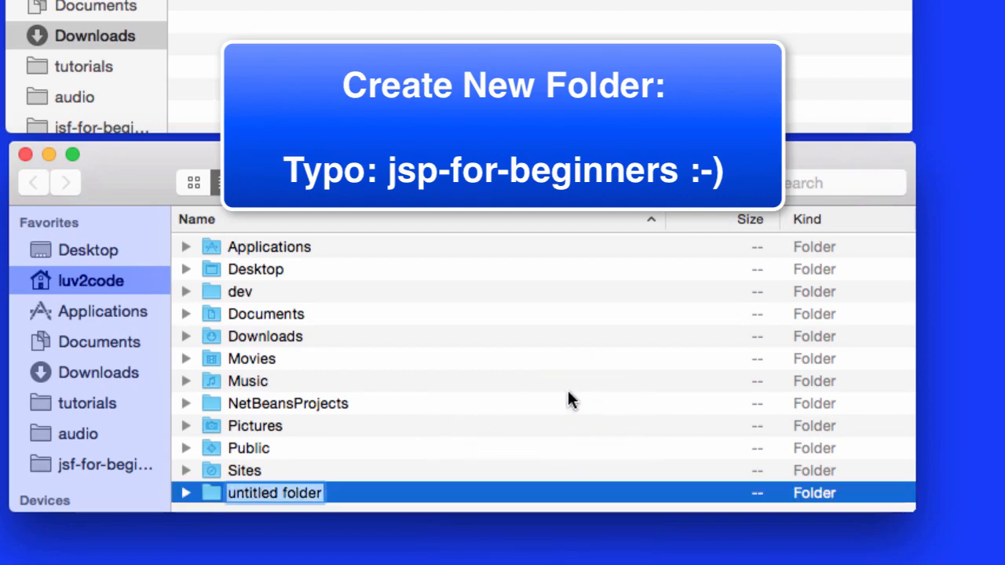
type("jsf")
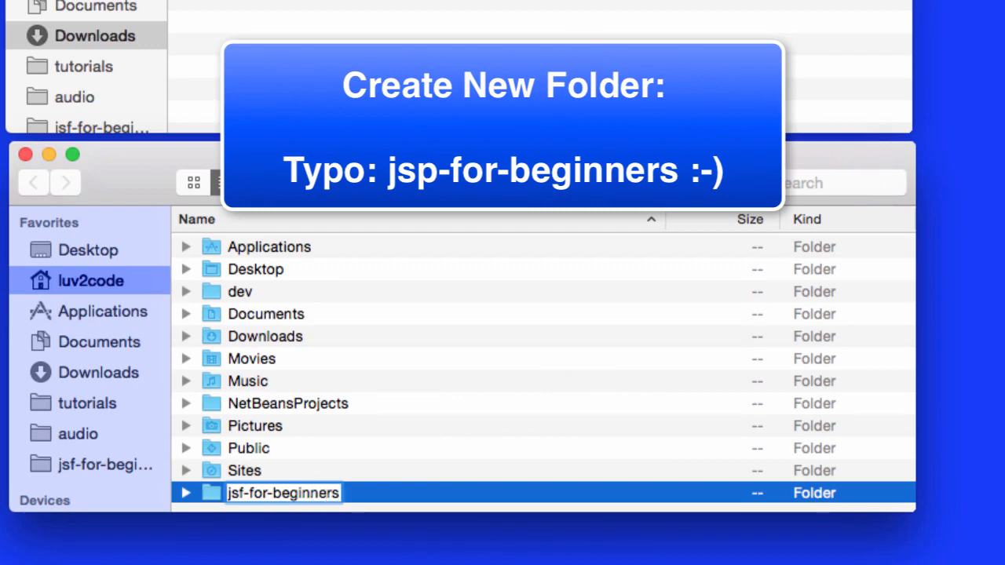
type("-for-beginners")
key("Return")
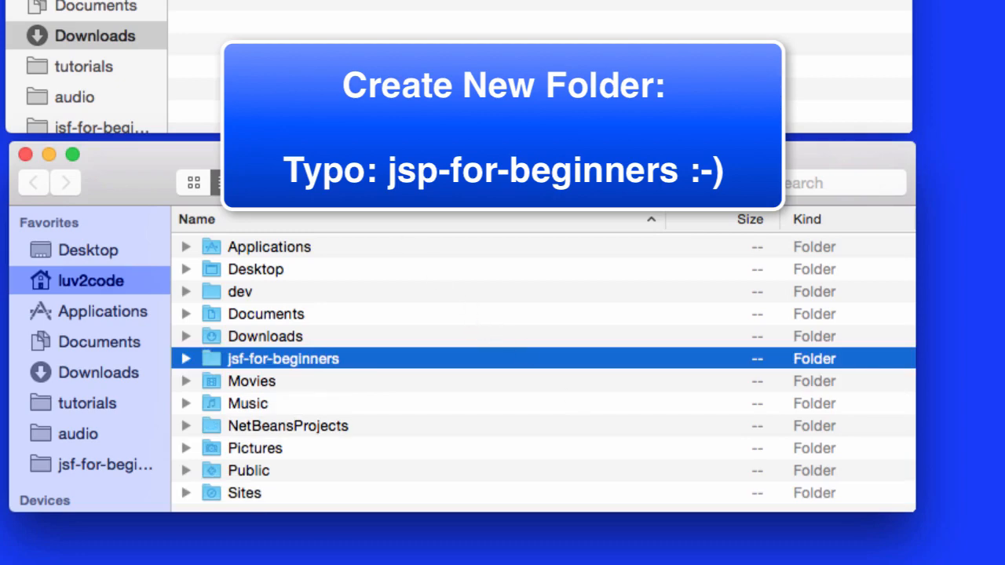
Step: Open the jsf-for-beginners folder and move the apache-tomcat-8.0.21 folder into it from Downloads
left_click(184, 359)
left_click(185, 360)
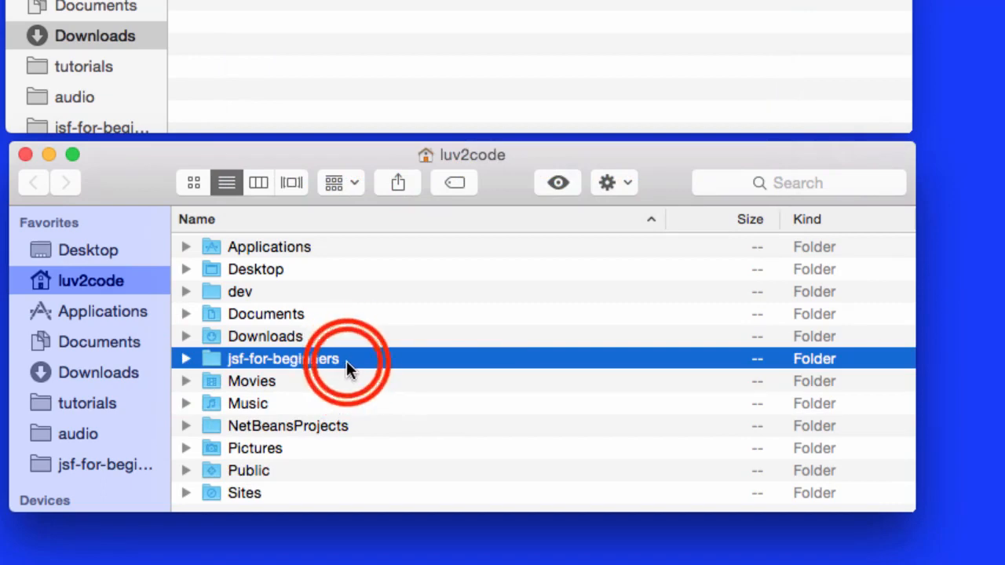
double_click(346, 360)
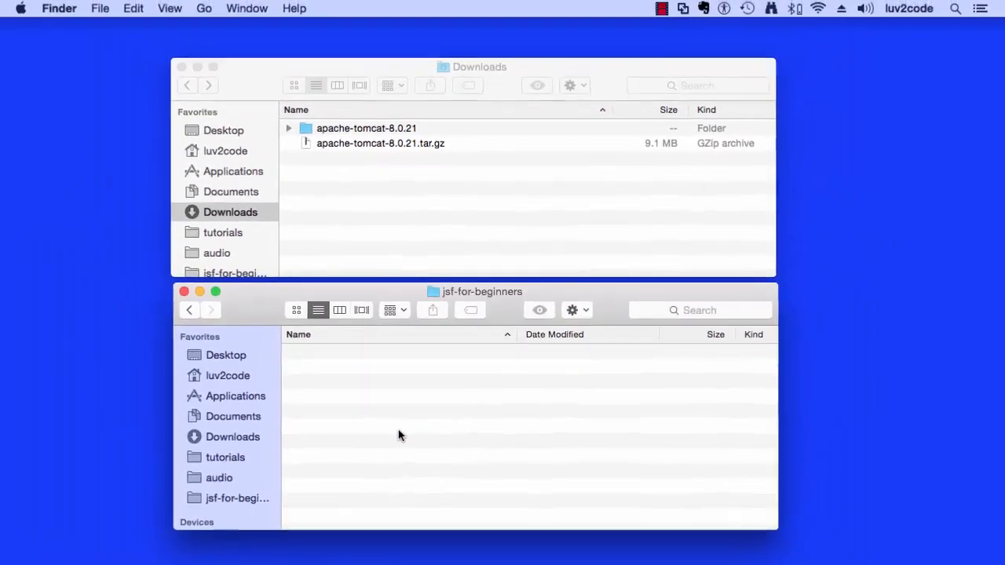
left_click(360, 132)
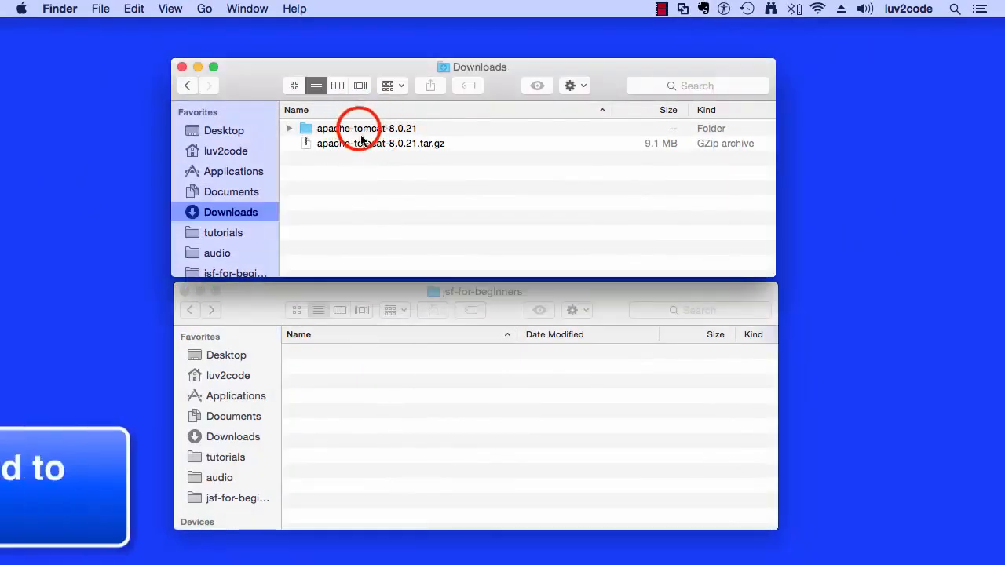
left_click_drag(360, 133, 369, 387)
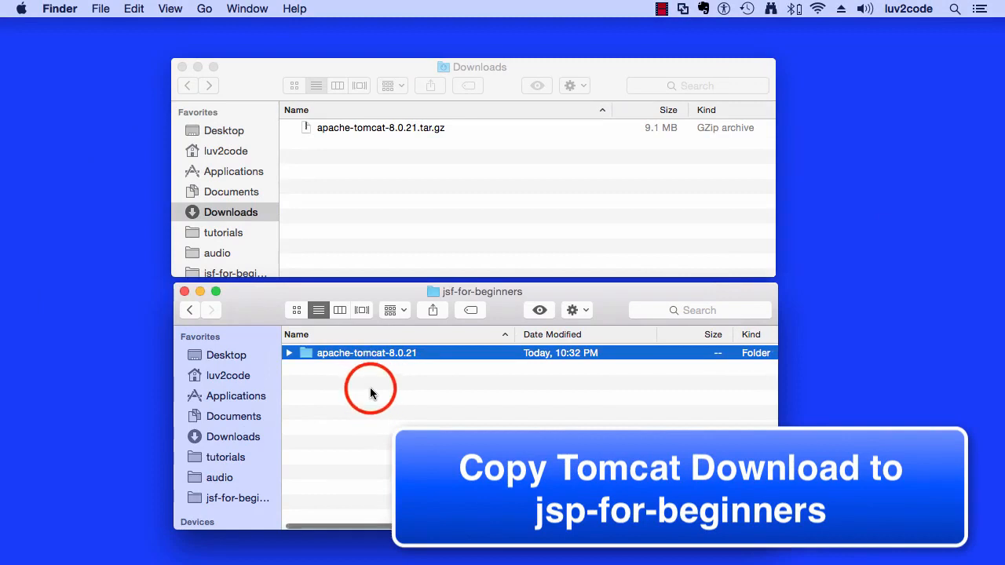
Step: Expand the moved apache-tomcat-8.0.21 folder inside jsf-for-beginners to check its contents, and collapse it again
left_click(319, 312)
left_click(289, 344)
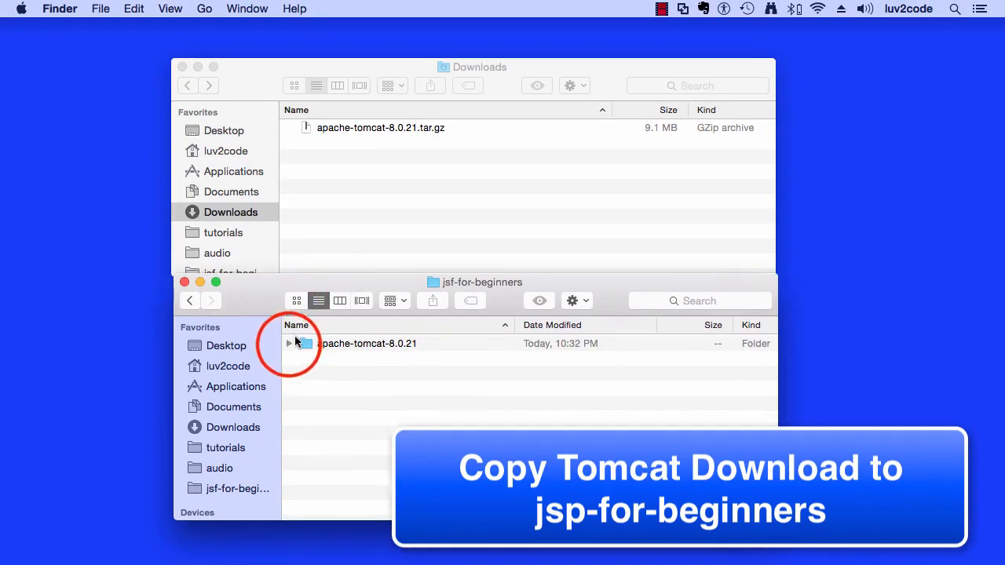
left_click(289, 345)
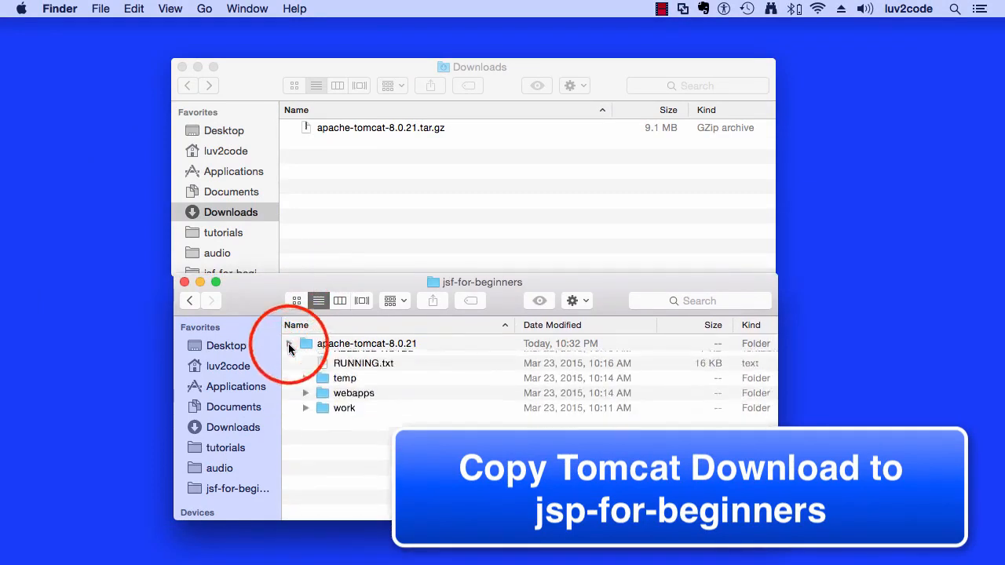
Step: Close the Downloads window and move the jsf-for-beginners window up to the upper part of the desktop
left_click(273, 299)
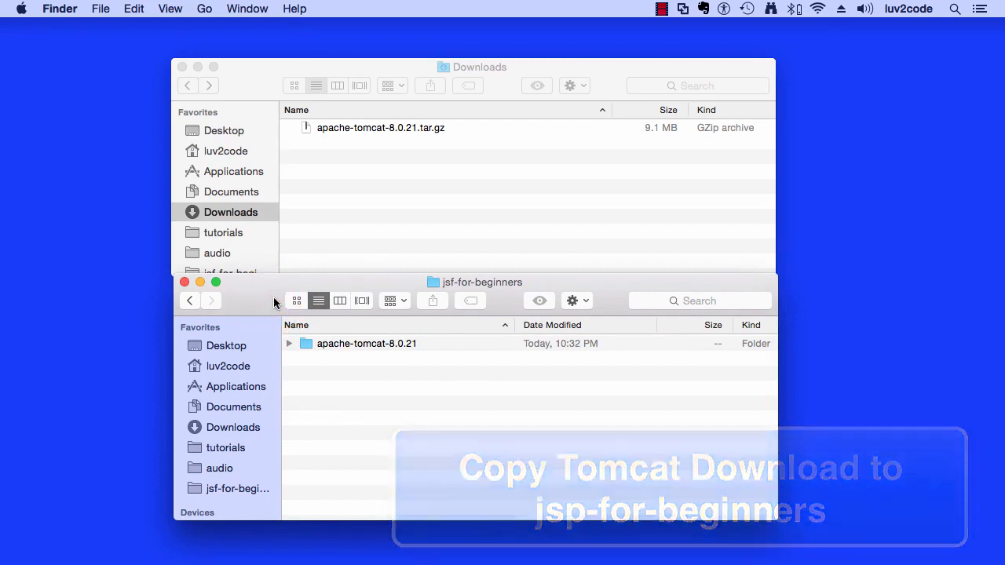
left_click(181, 67)
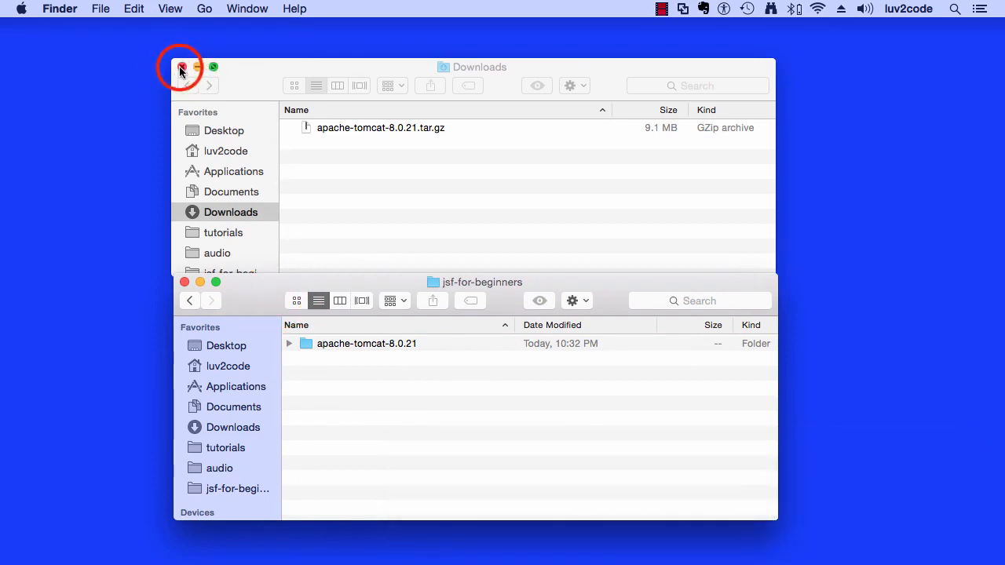
left_click(251, 295)
left_click_drag(251, 295, 252, 144)
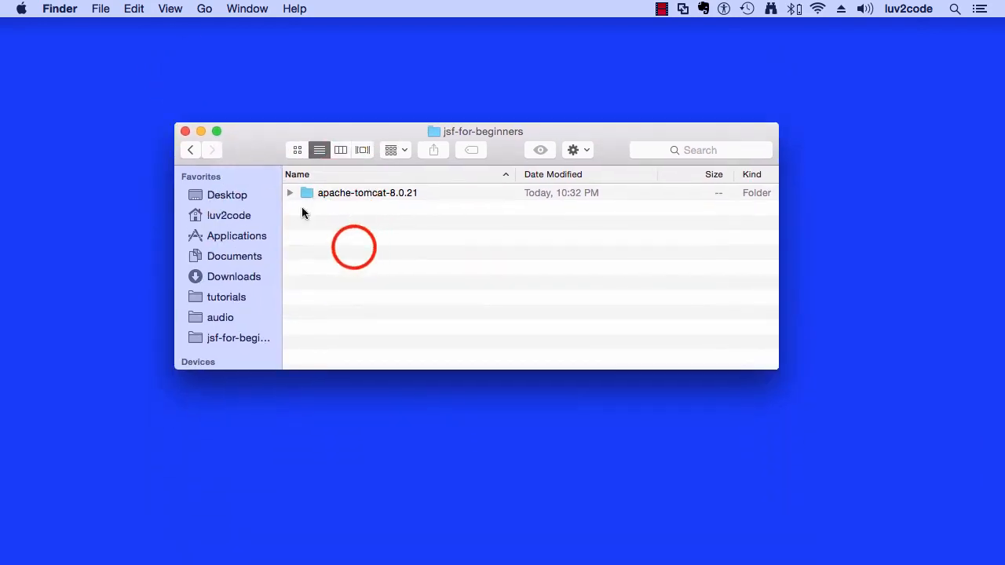
left_click(357, 196)
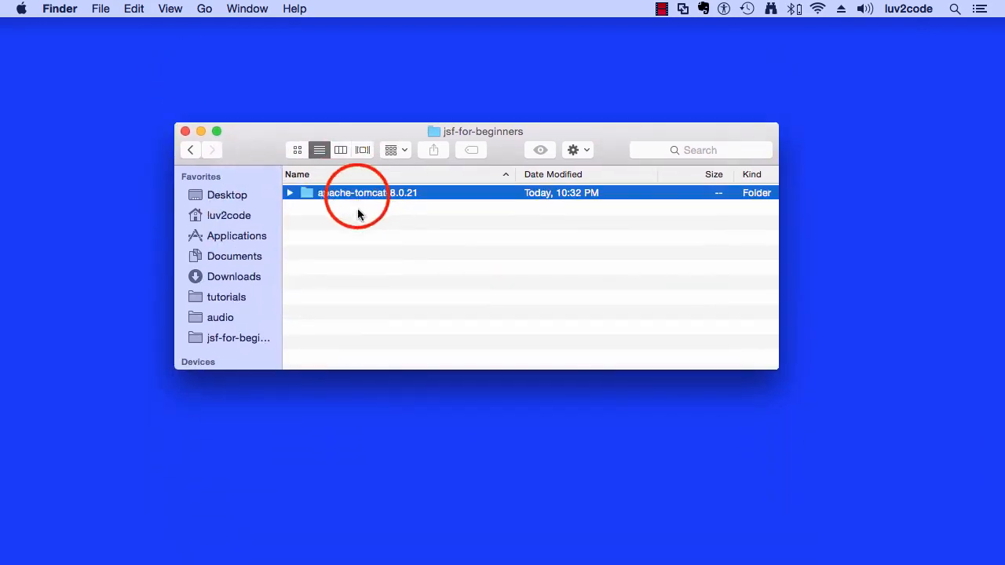
left_click(356, 271)
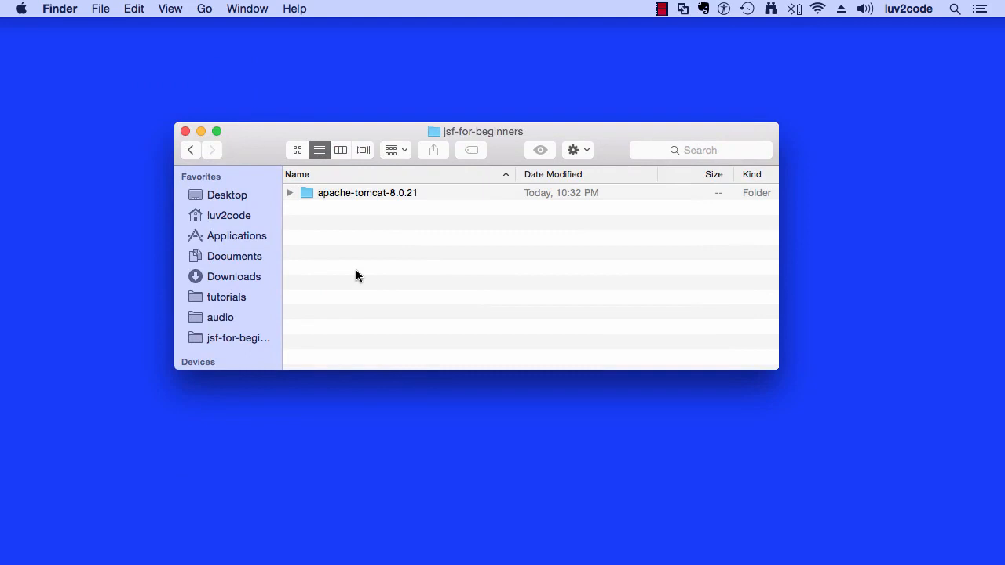
left_click_drag(260, 139, 249, 58)
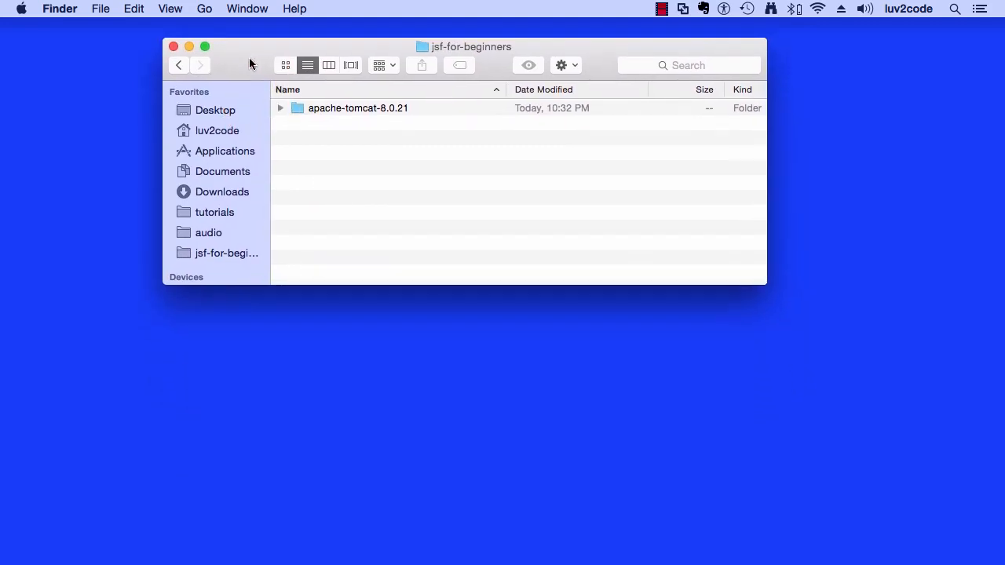
Step: Switch to Terminal, shrink its window and place it so the apache-tomcat-8.0.21 folder stays visible above it
mouse_move(240, 549)
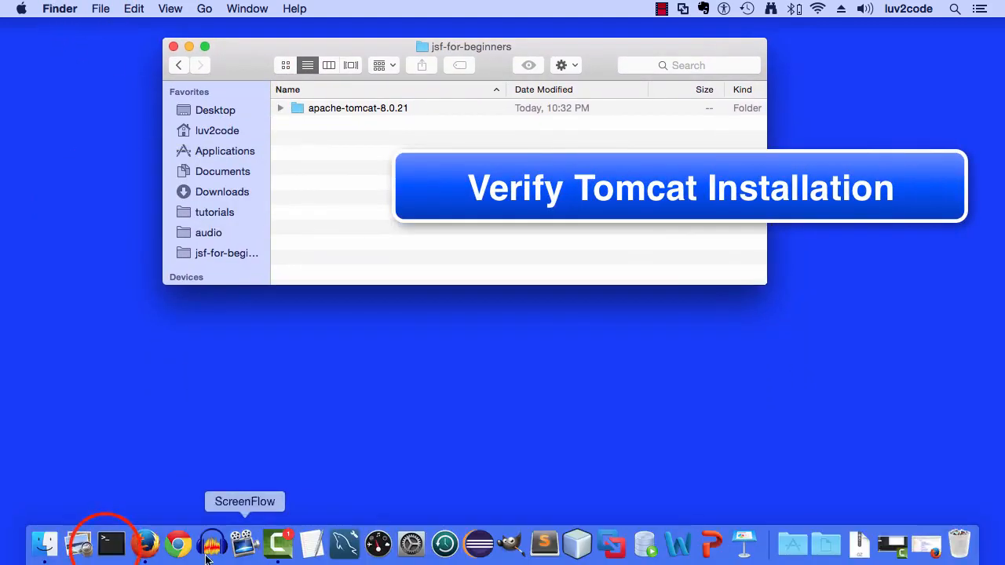
left_click(111, 543)
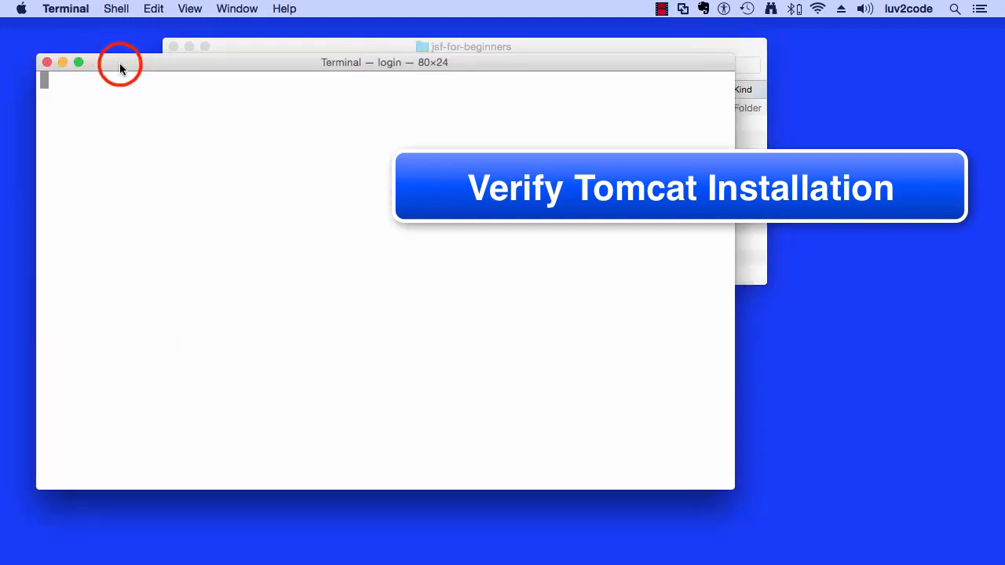
left_click_drag(120, 69, 175, 126)
left_click_drag(788, 550, 833, 406)
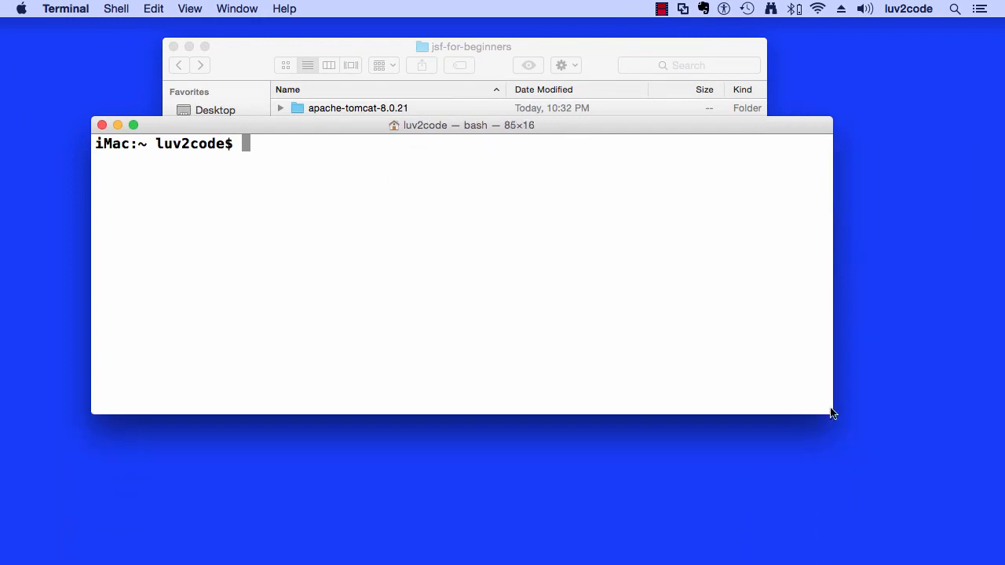
left_click_drag(371, 130, 373, 200)
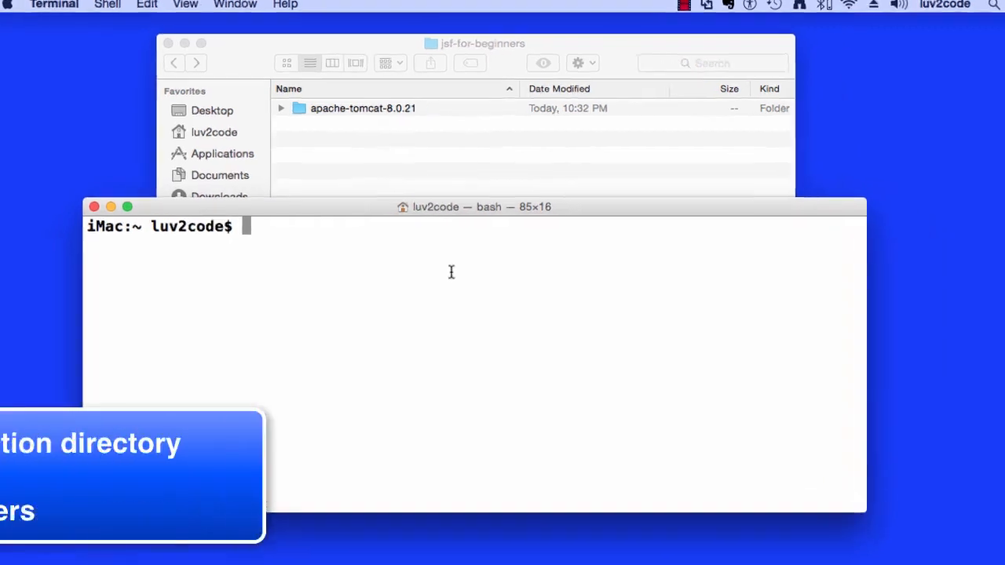
Step: Print the working directory with pwd and change into jsf-for-beginners/apache-tomcat-8.0.21/
key("Return")
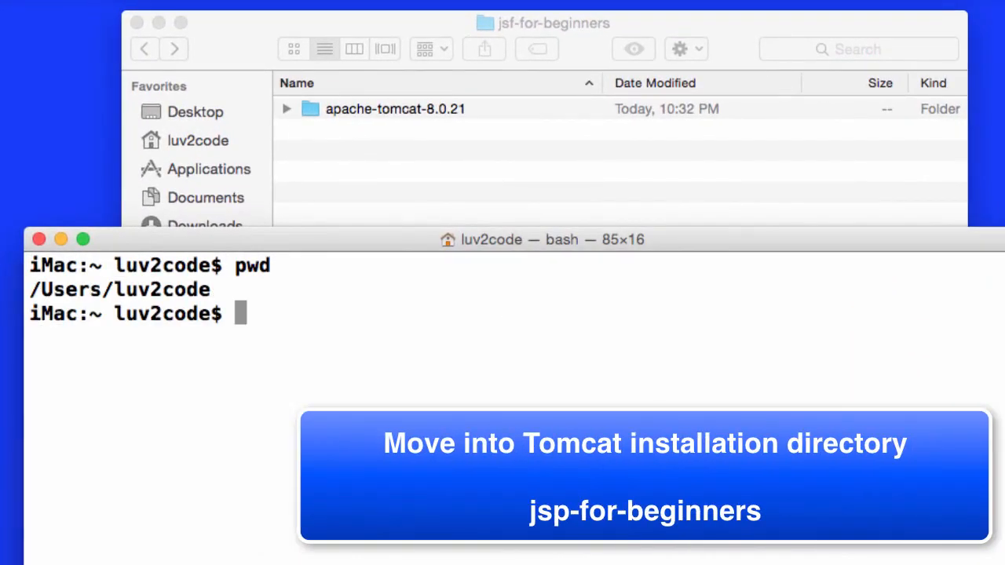
type("cd jsf")
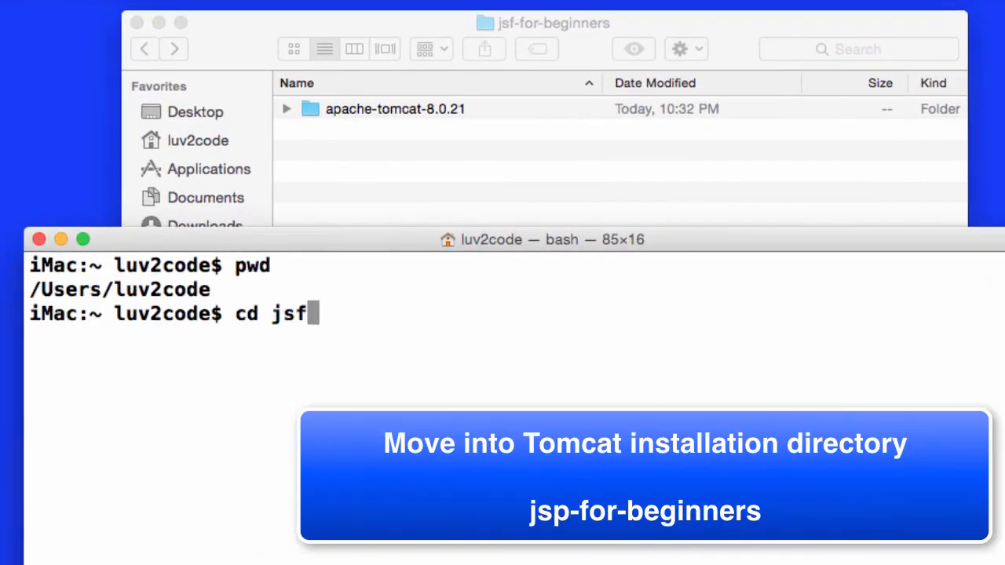
type("-for-beginners/")
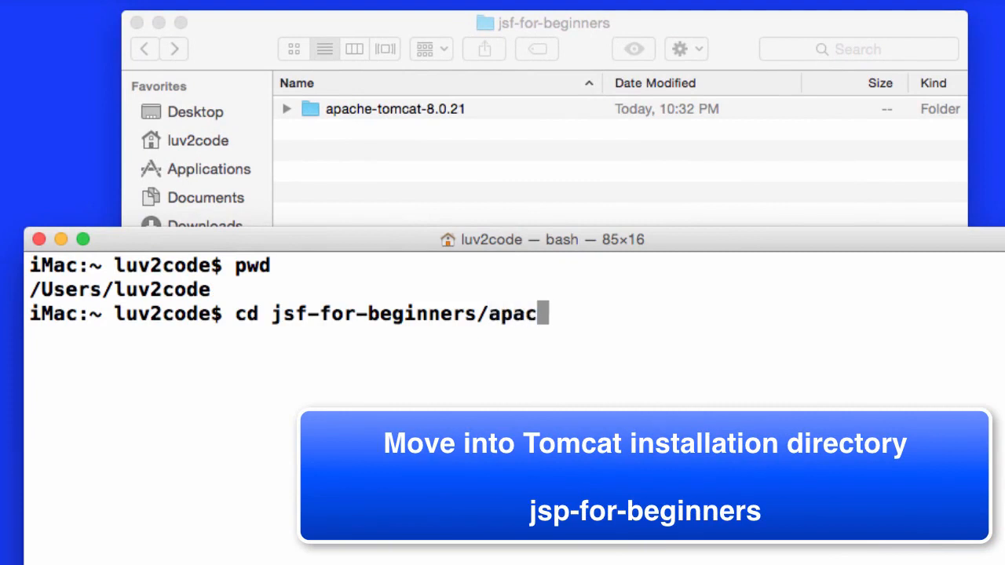
type("apac")
key("Tab")
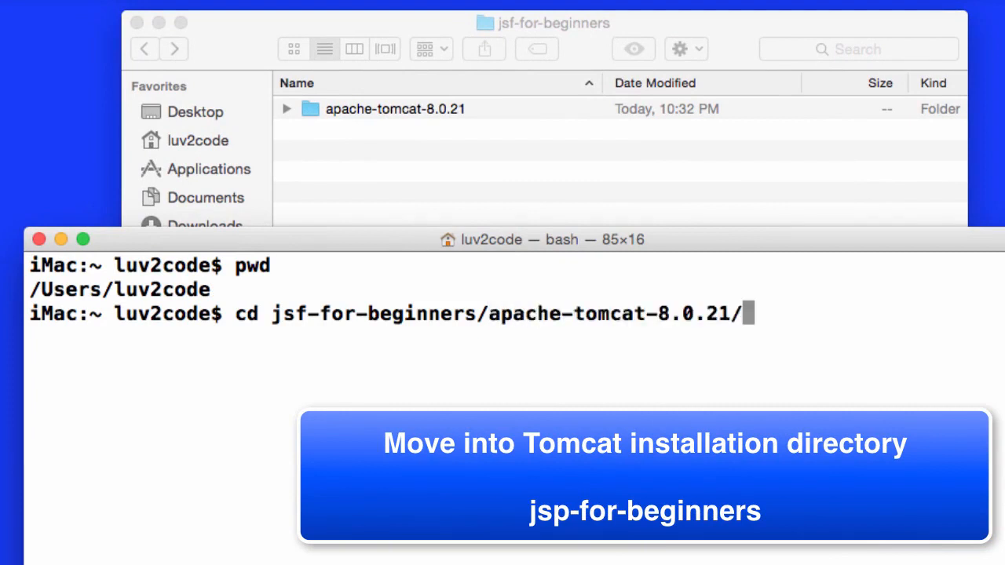
key("Return")
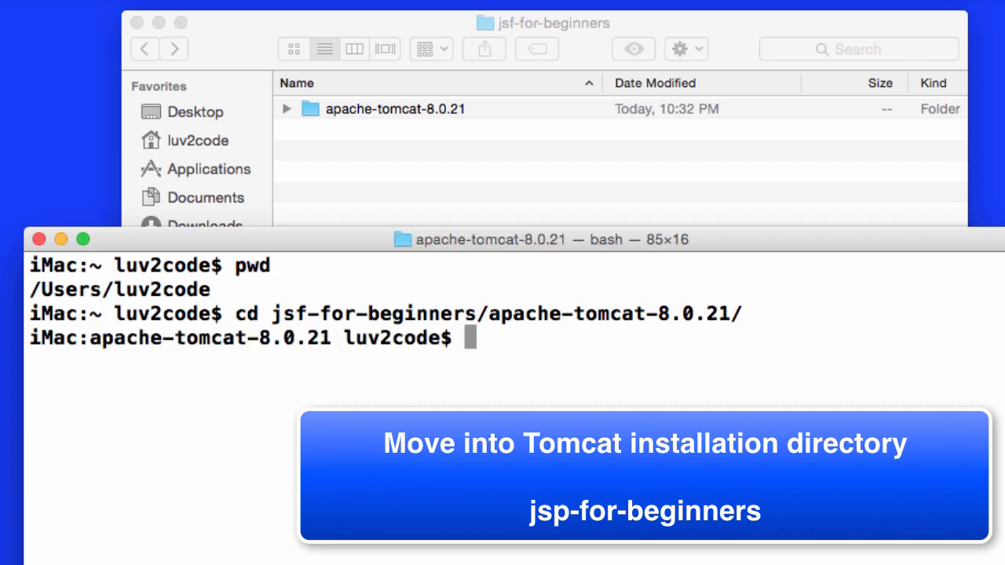
key("Return")
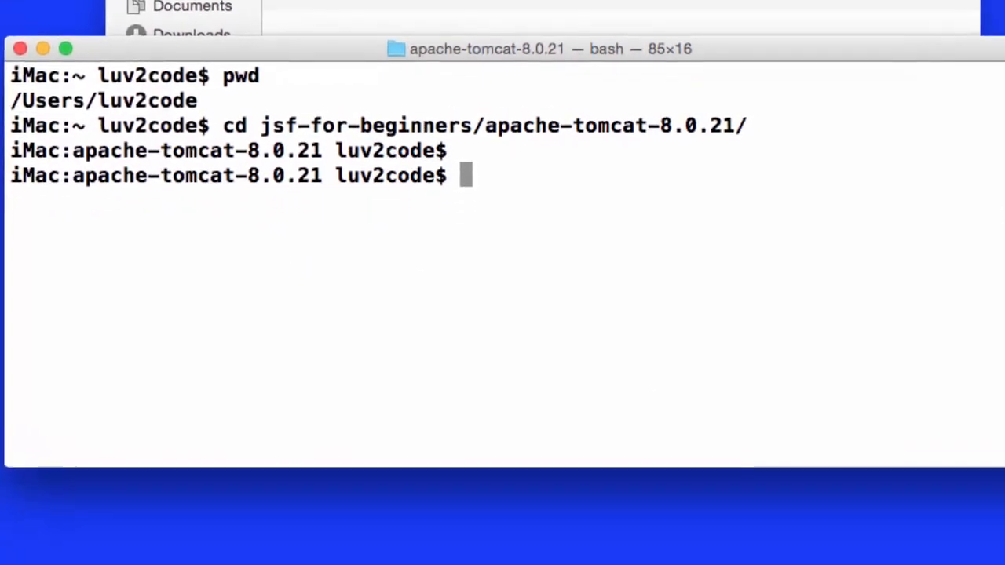
Step: List the contents of the bin directory and highlight the startup.sh script in the listing
type("ls")
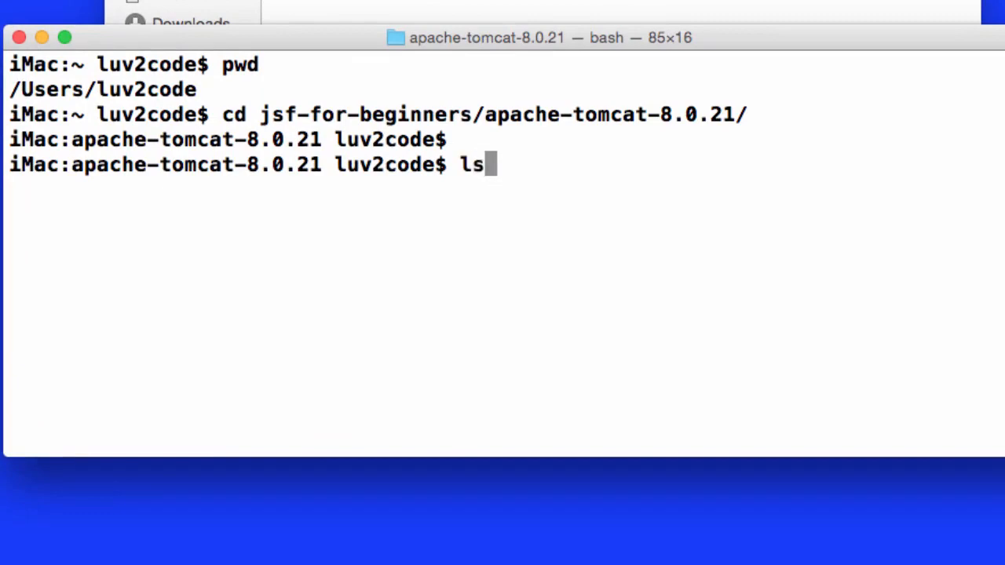
type(" bin")
key("Return")
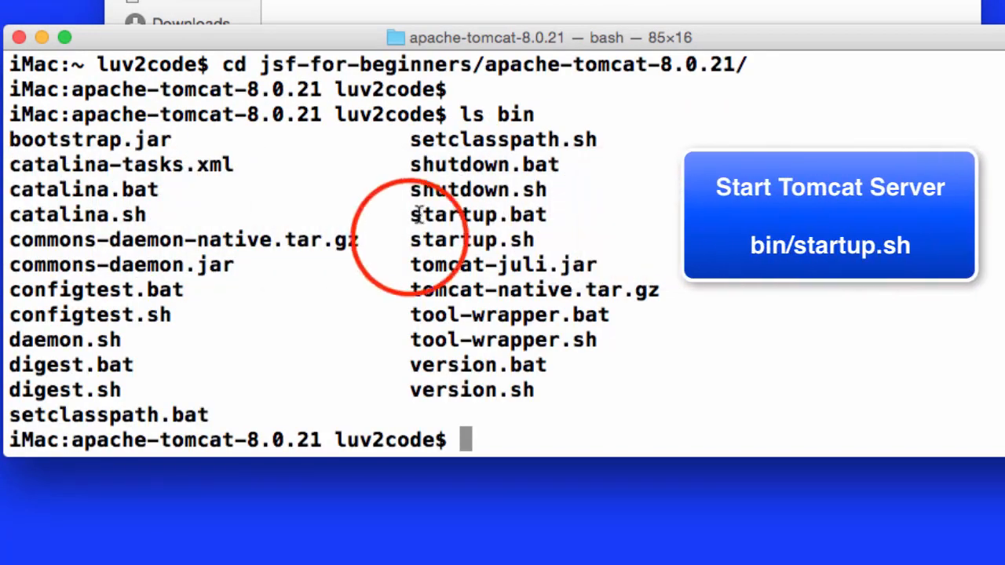
left_click_drag(408, 239, 551, 241)
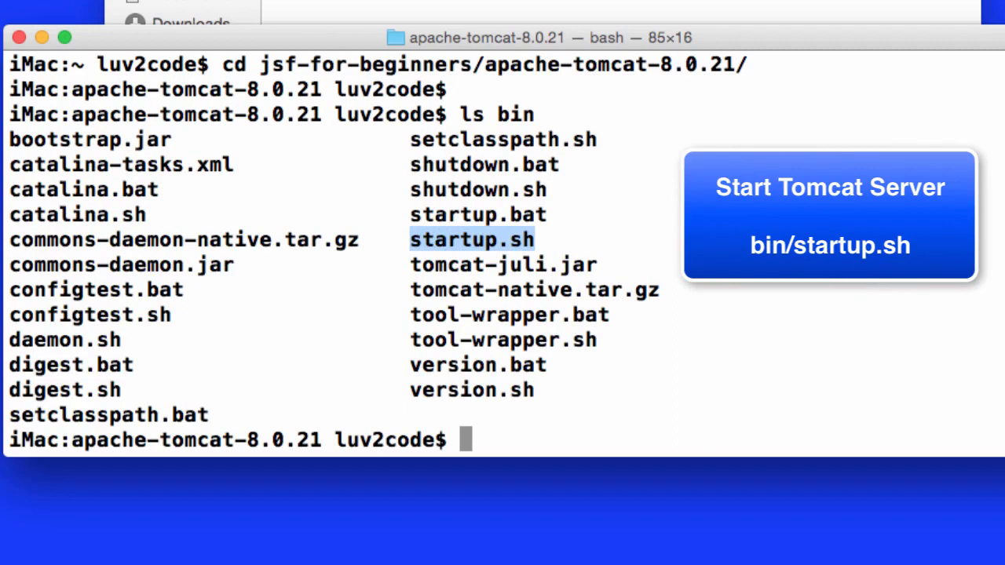
left_click(729, 415)
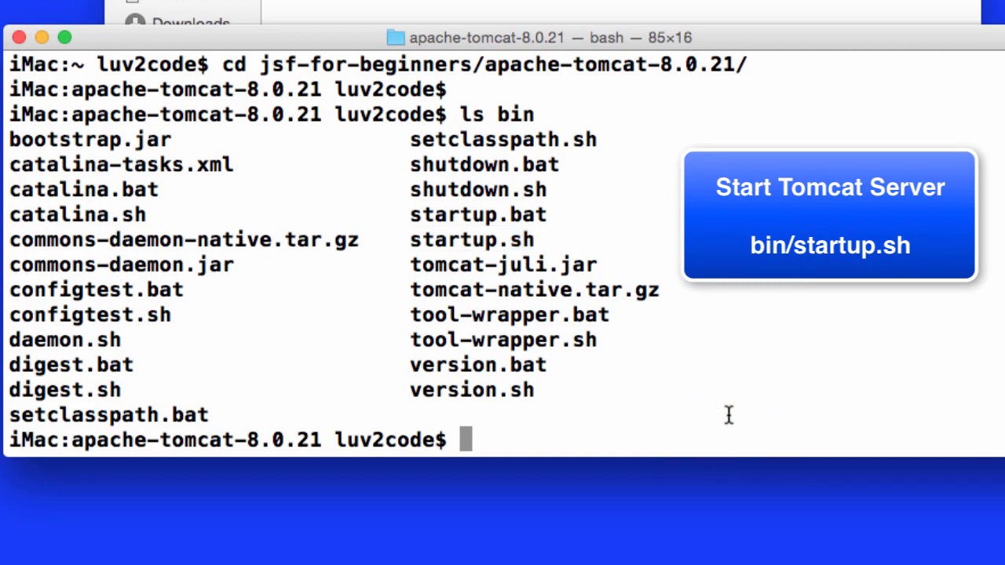
Step: Start the Tomcat server by running bin/startup.sh, and highlight the final status line of its output
key("Return")
type("bin")
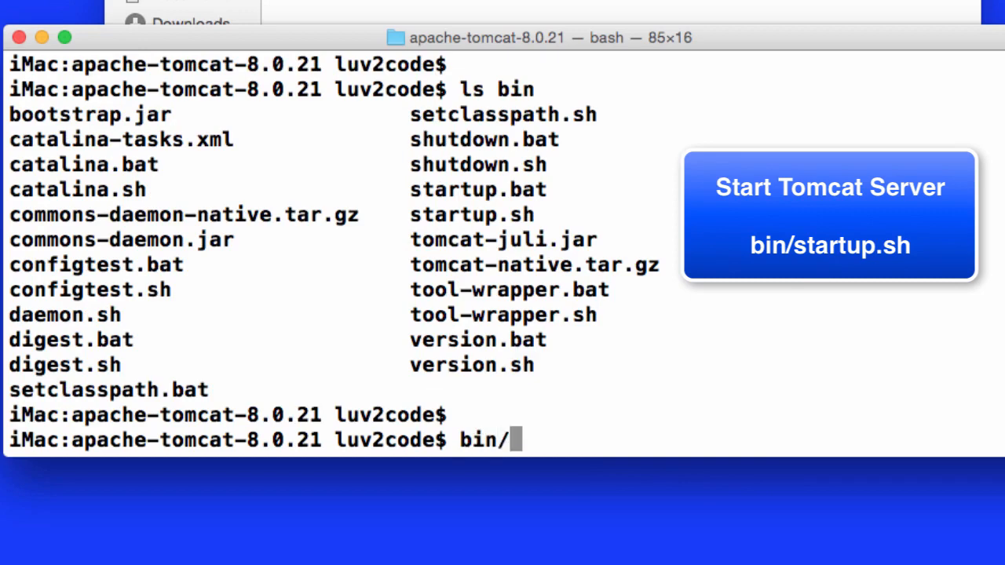
type("/sta")
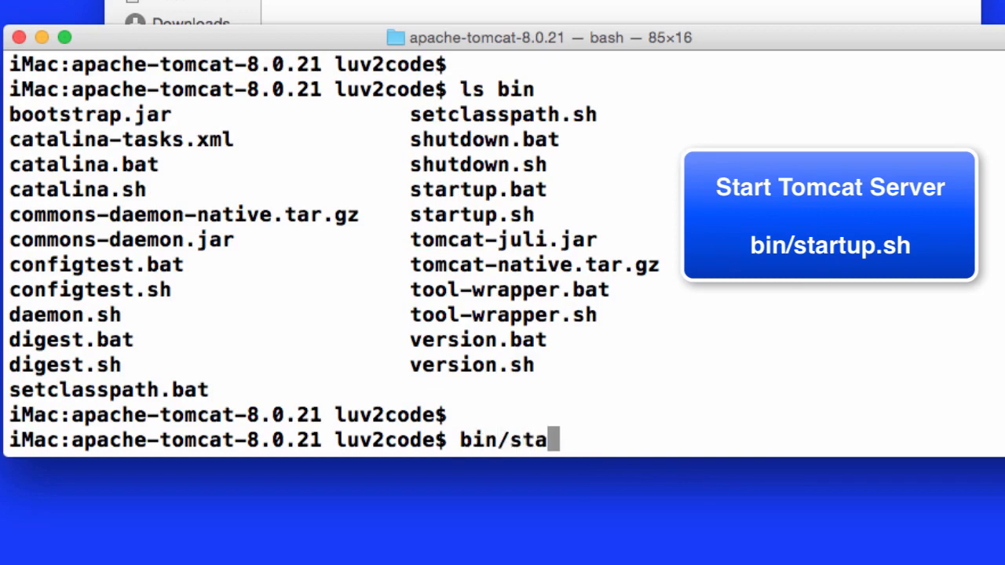
type("rtup.sh")
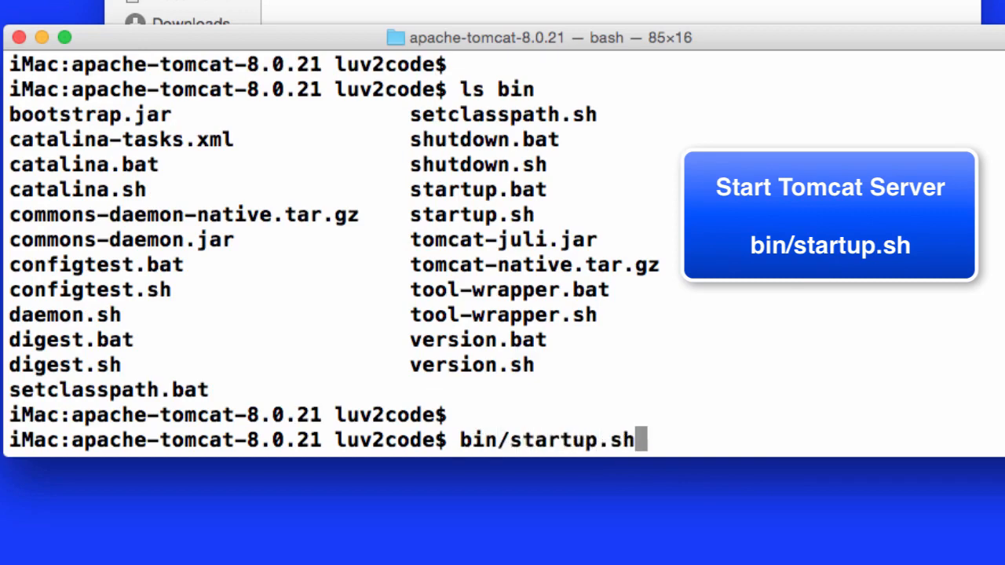
key("Return")
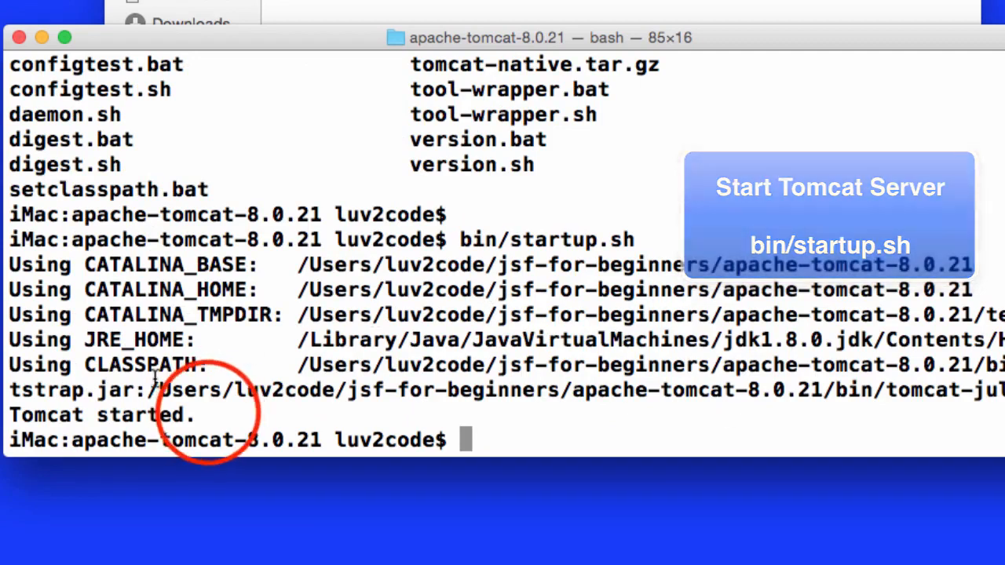
left_click_drag(196, 414, 14, 416)
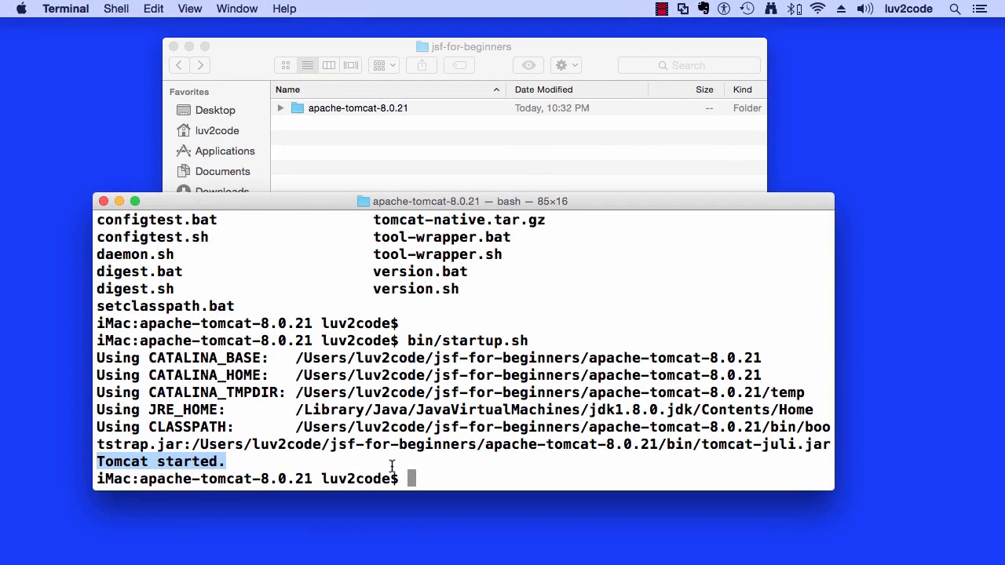
Step: Switch to Firefox and load localhost:8080 in place of the Tomcat download page
left_click(149, 540)
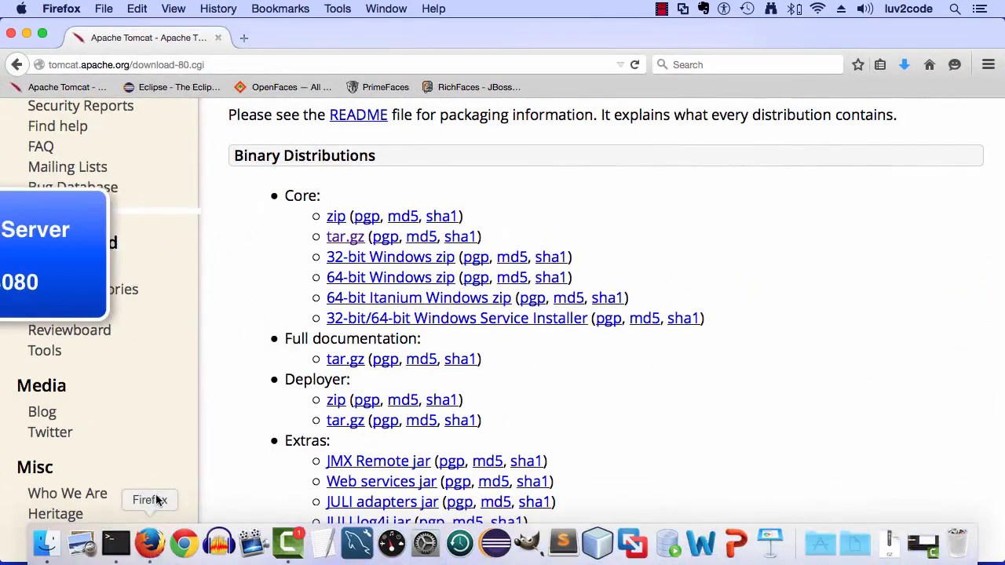
left_click(215, 65)
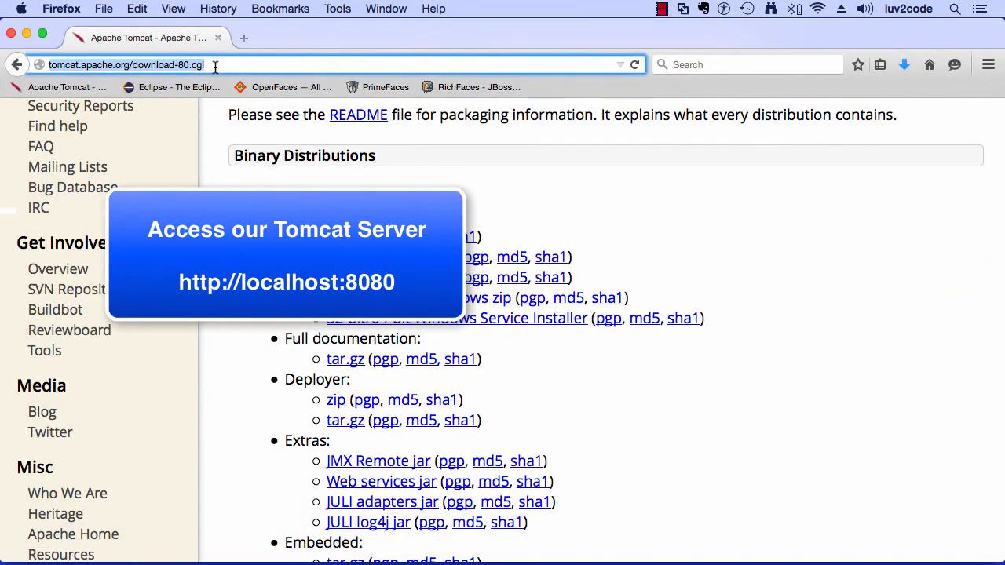
type("localhost:")
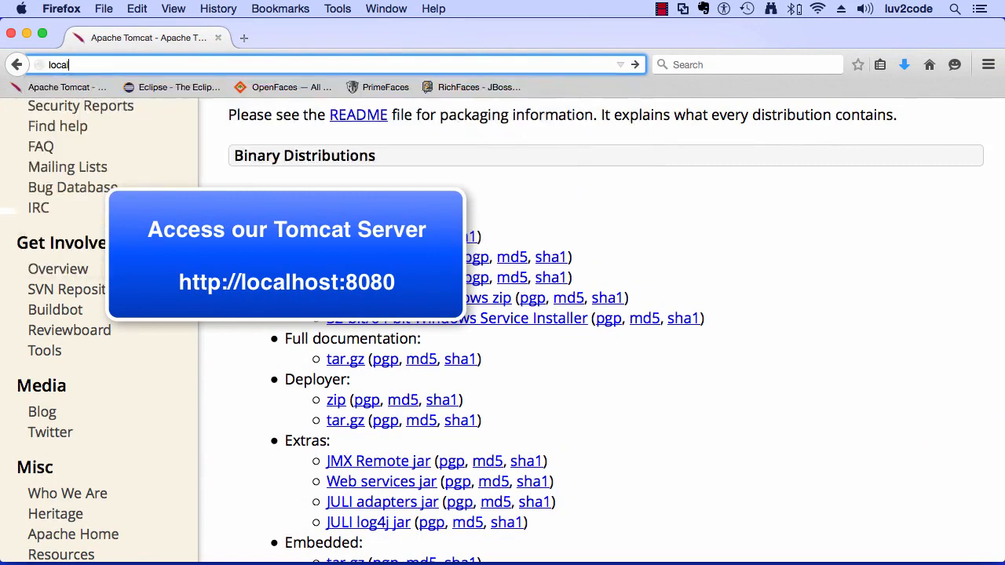
type("8080")
key("Return")
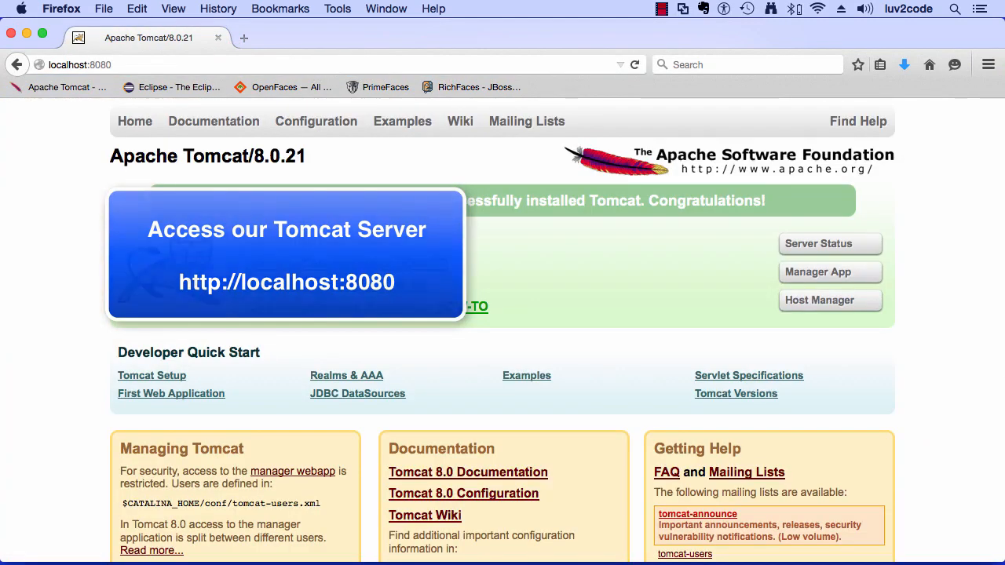
Step: Highlight the version heading and the green installation banner on the Tomcat home page to check them
left_click_drag(88, 162, 333, 163)
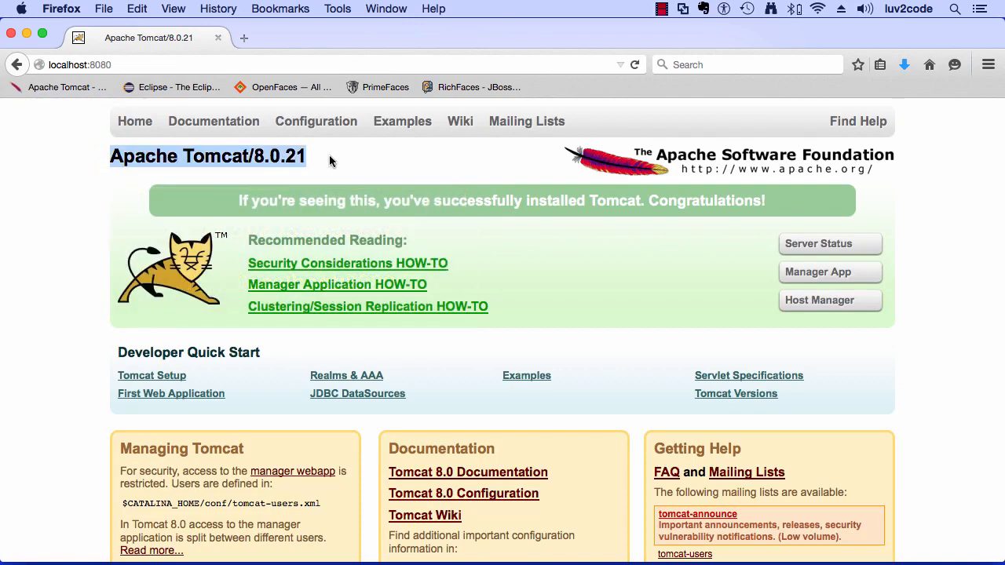
left_click(7, 198)
left_click_drag(230, 201, 767, 206)
left_click(27, 249)
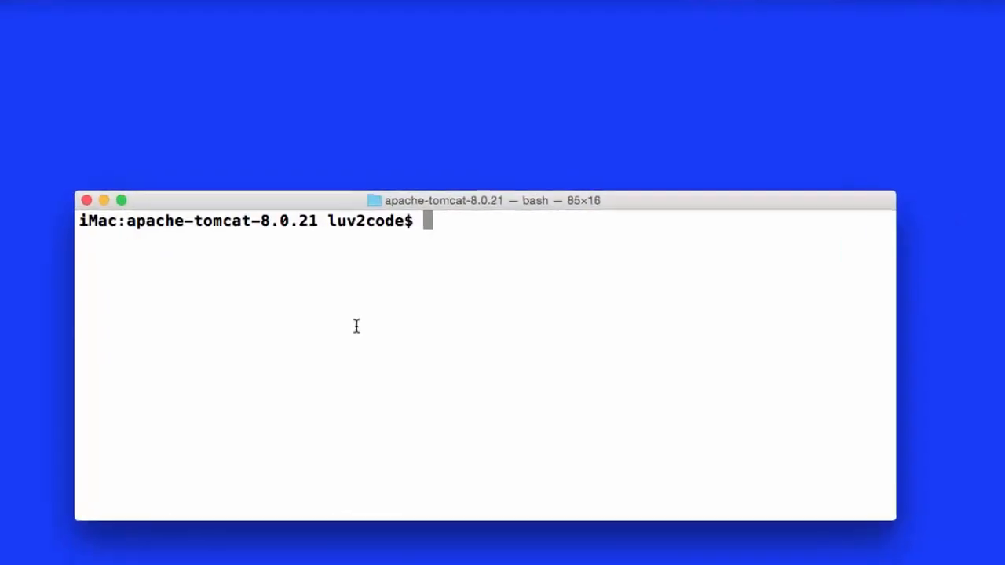
Step: Shut down the Tomcat server from the apache-tomcat-8.0.21 directory by running bin/shutdown.sh in Terminal
type("bin/")
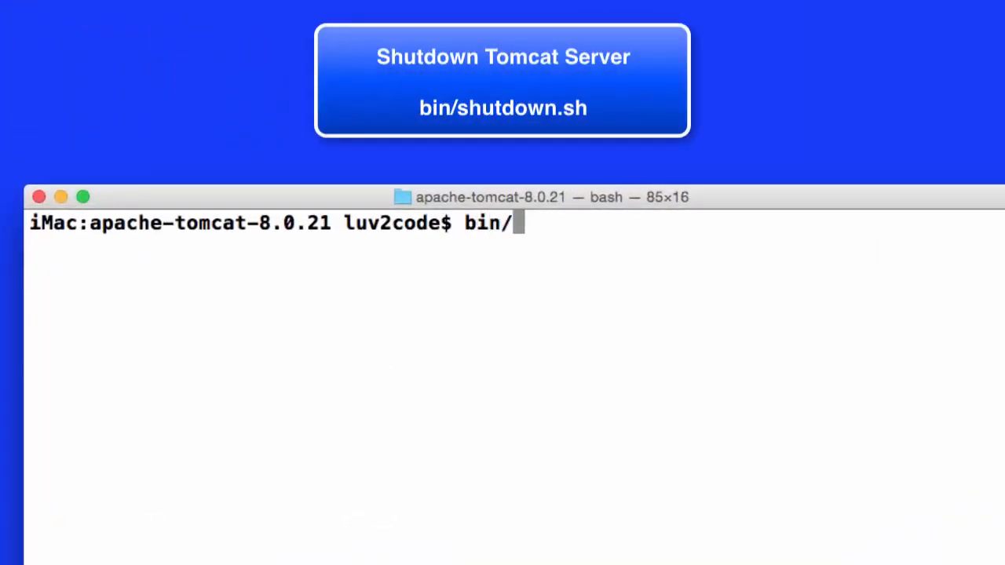
type("stop")
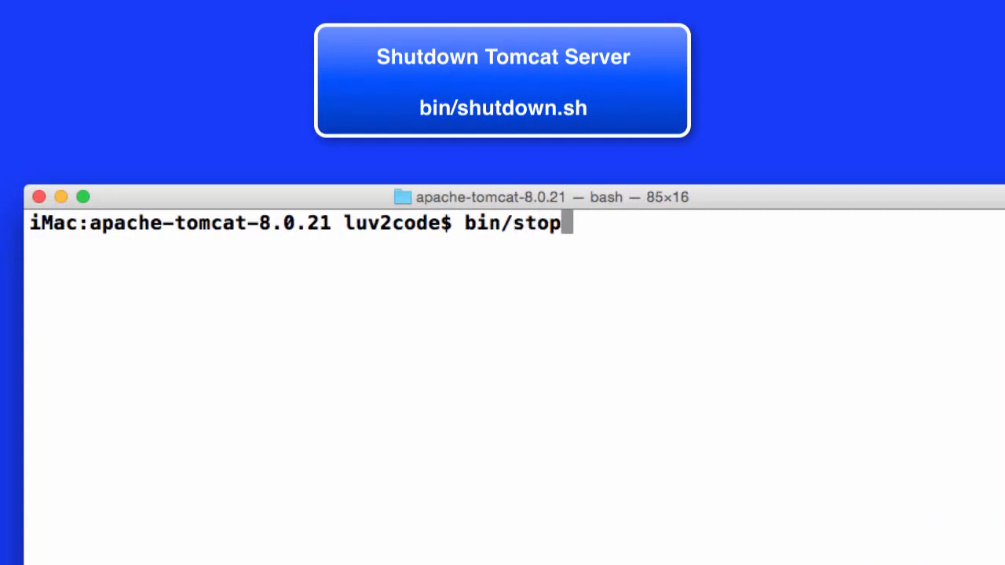
key("BackSpace")
key("BackSpace")
key("BackSpace")
key("BackSpace")
type("shutdo")
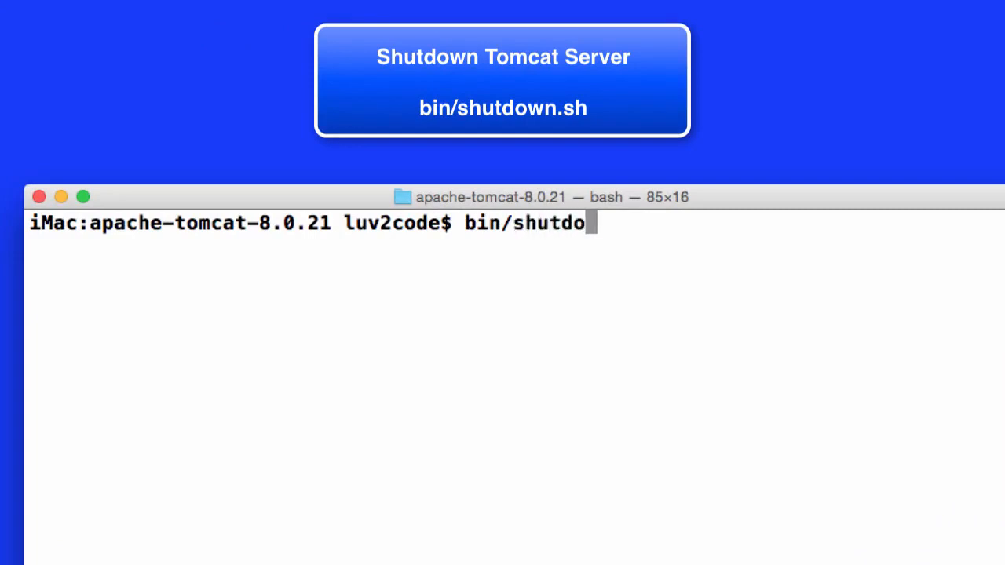
type("wn.sh")
key("Return")
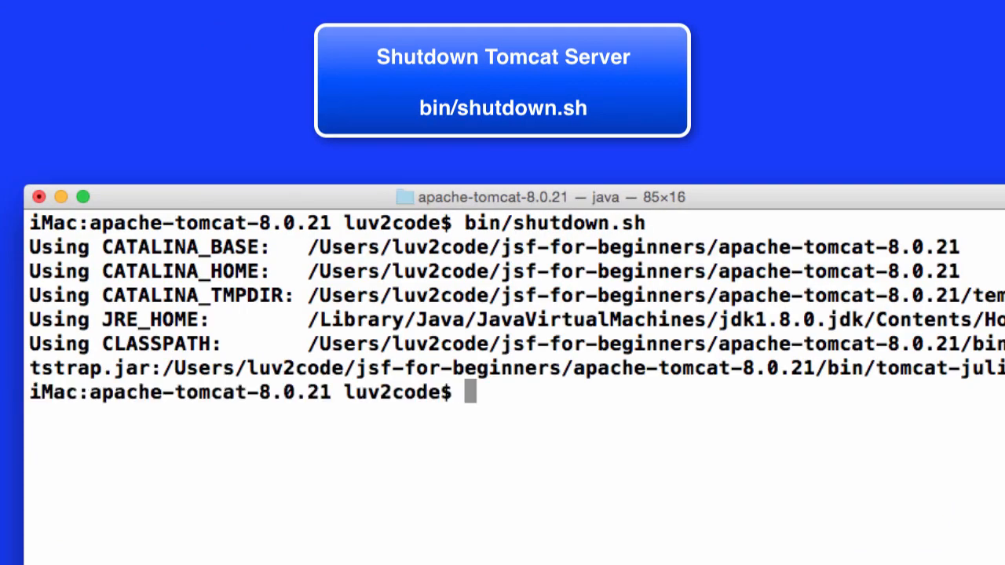